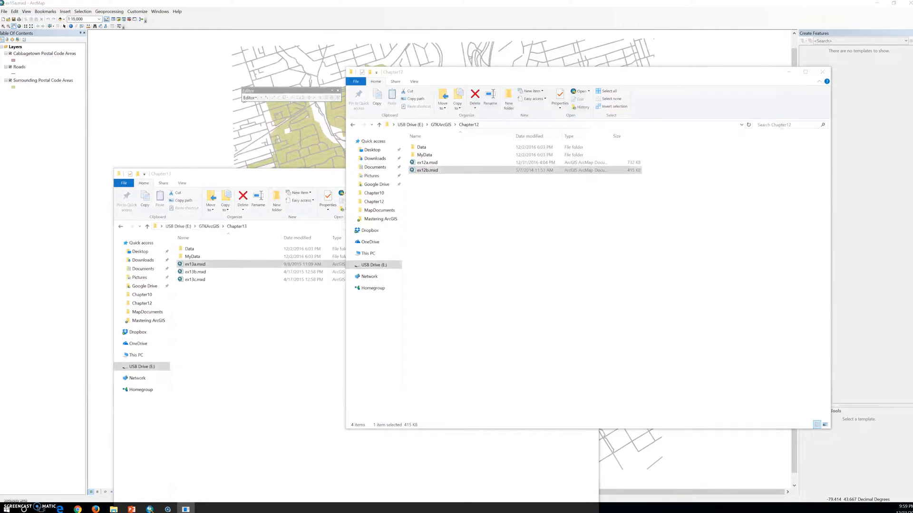
# Try to open the map document ex13b.mxd from the Chapter13 folder
pyautogui.click(418, 378)
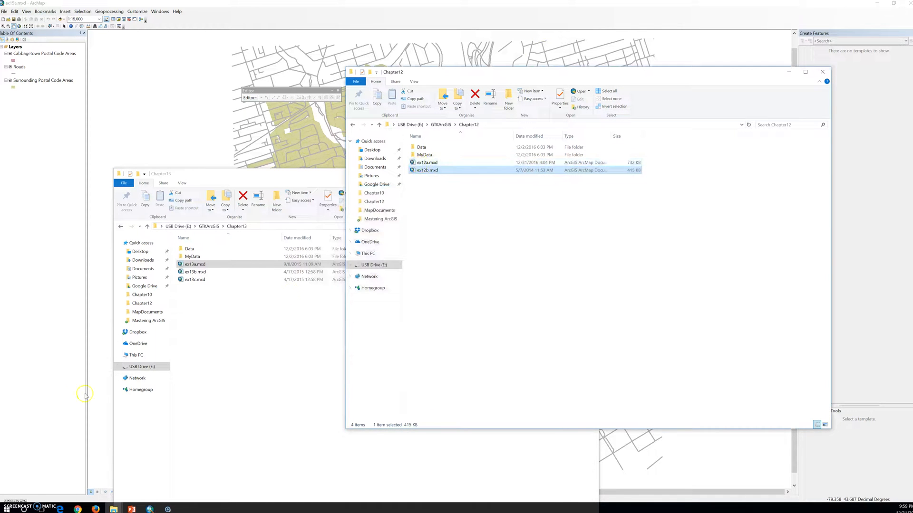
pyautogui.click(192, 272)
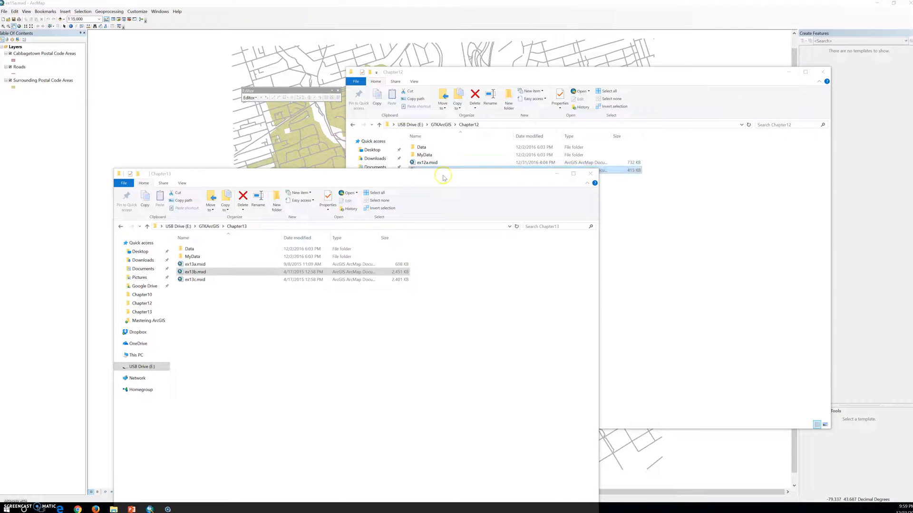
# Browse to the Chapter14 folder and try to open ex14b.mxd, sending the ArcGIS error reports
pyautogui.click(353, 126)
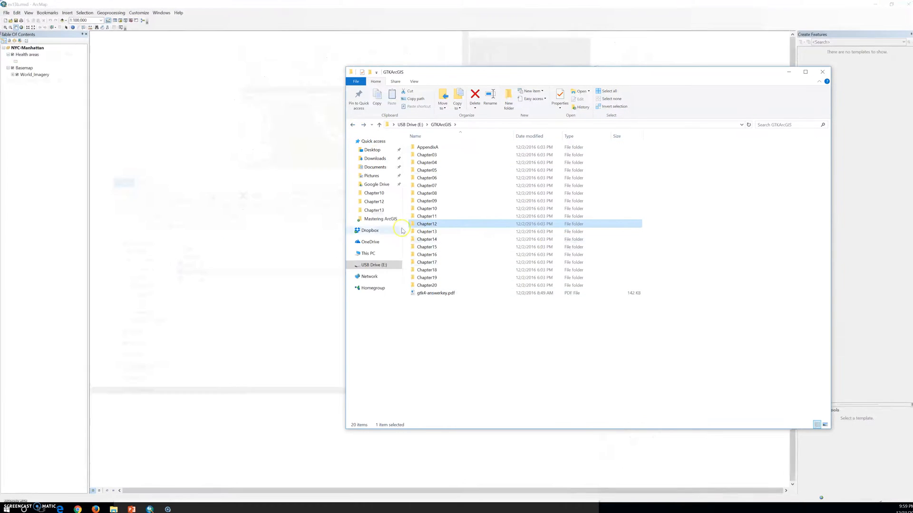
pyautogui.doubleClick(426, 245)
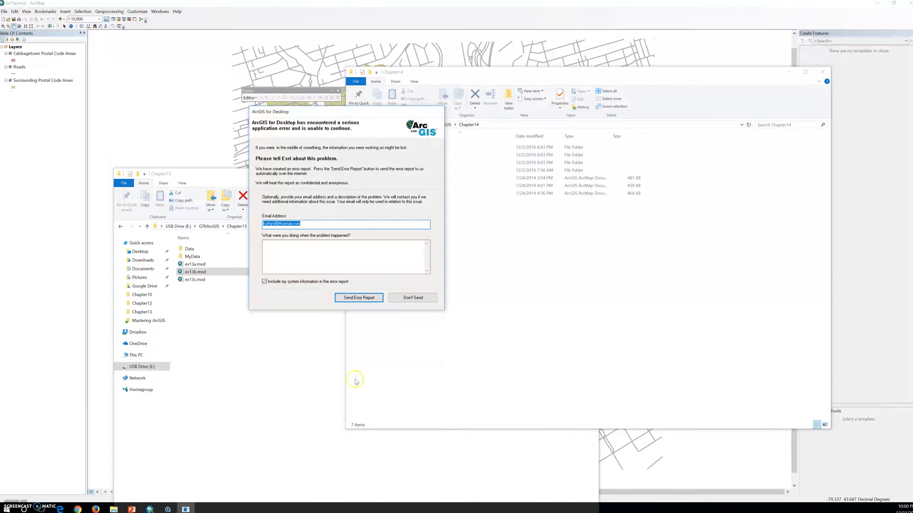
pyautogui.click(365, 298)
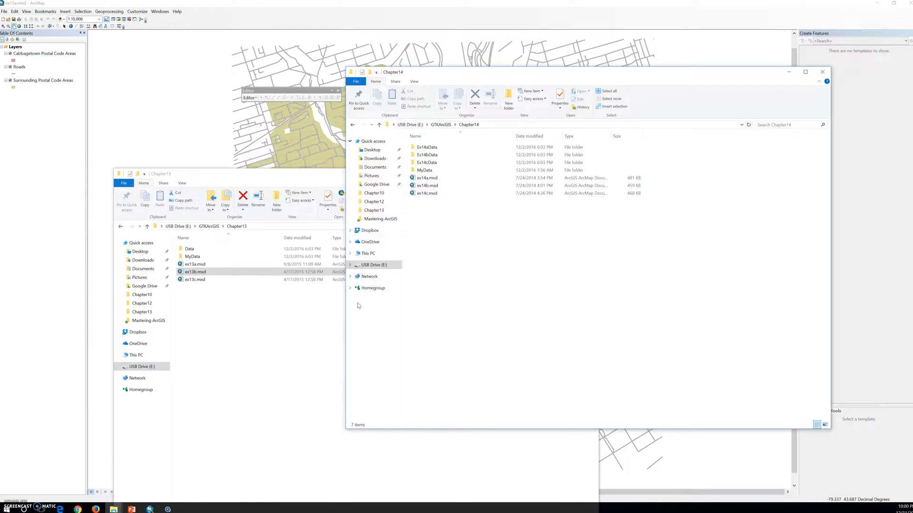
pyautogui.click(424, 187)
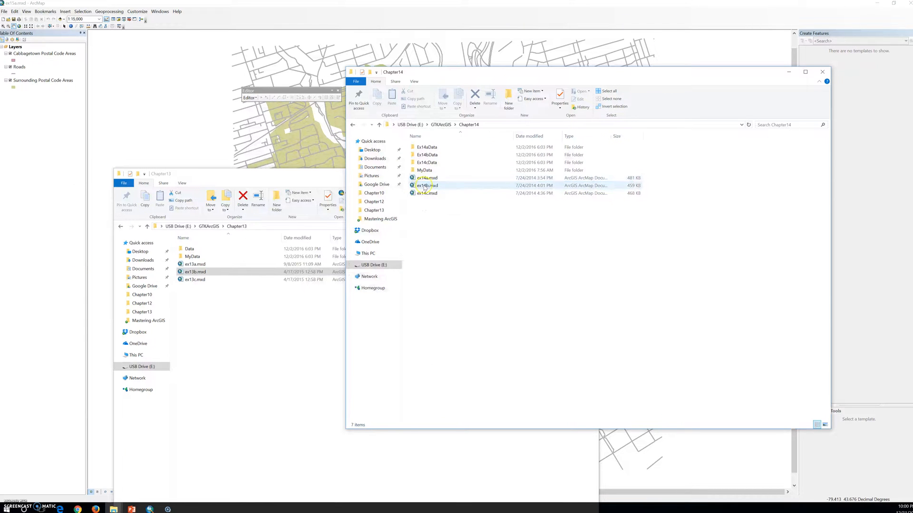
pyautogui.click(123, 226)
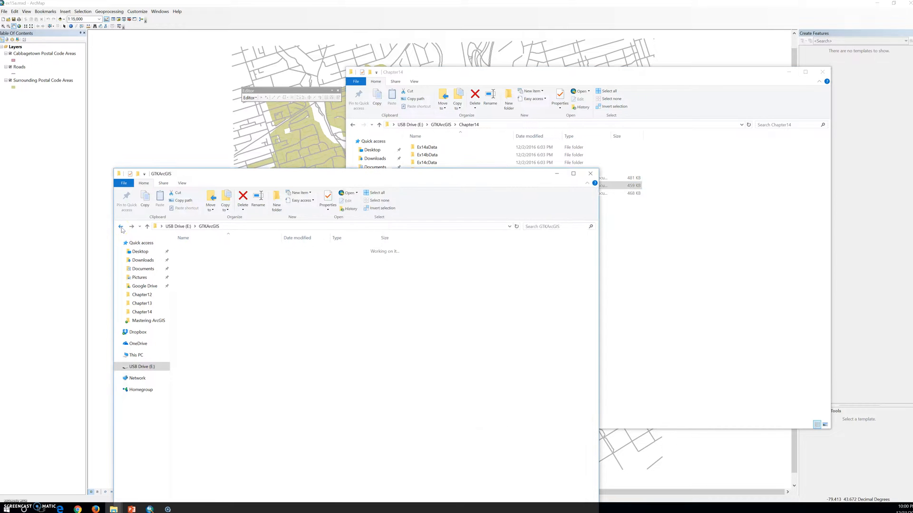
pyautogui.click(196, 336)
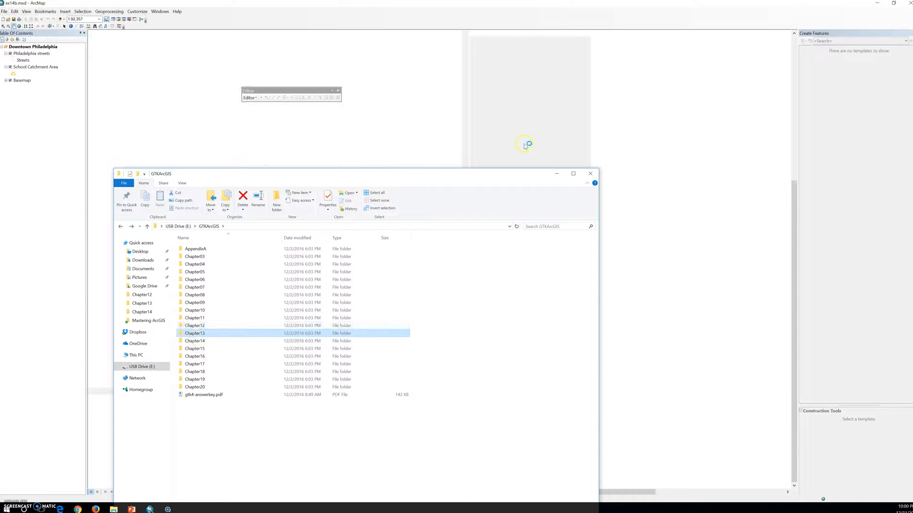
pyautogui.click(557, 174)
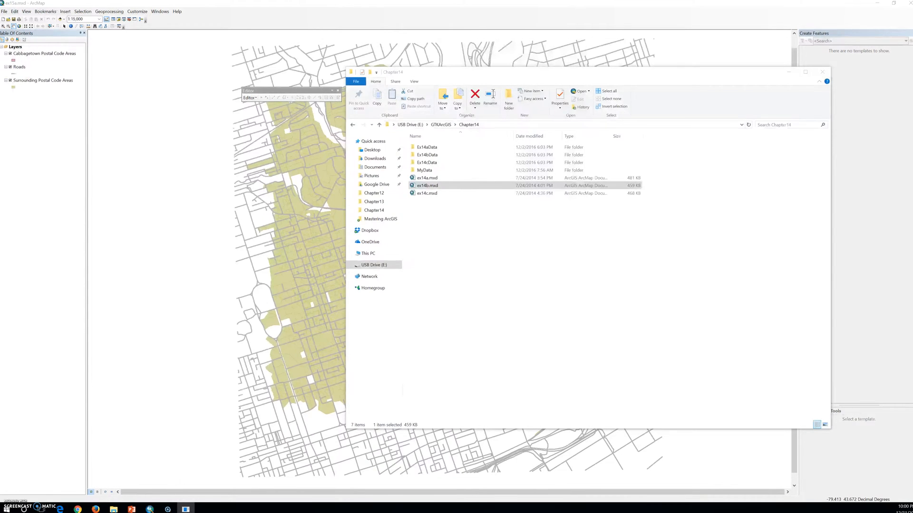
pyautogui.moveTo(501, 129); pyautogui.dragTo(441, 160)
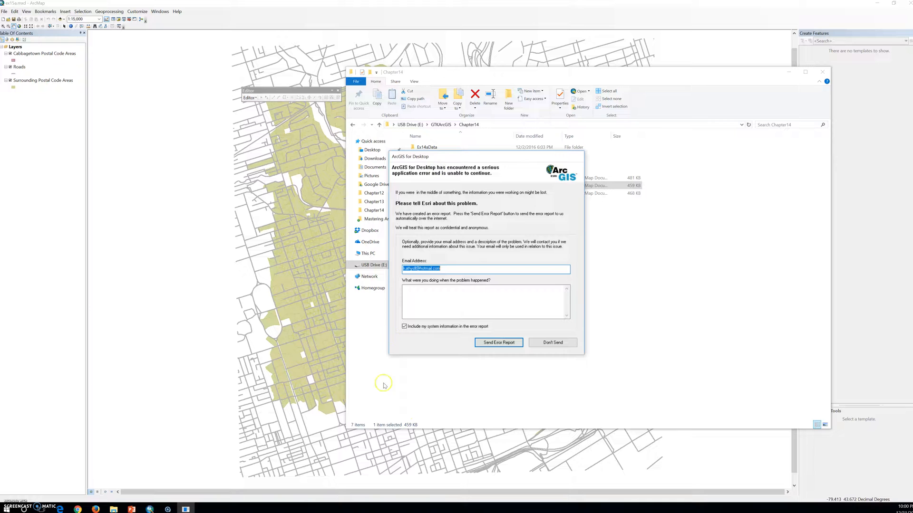
pyautogui.click(504, 343)
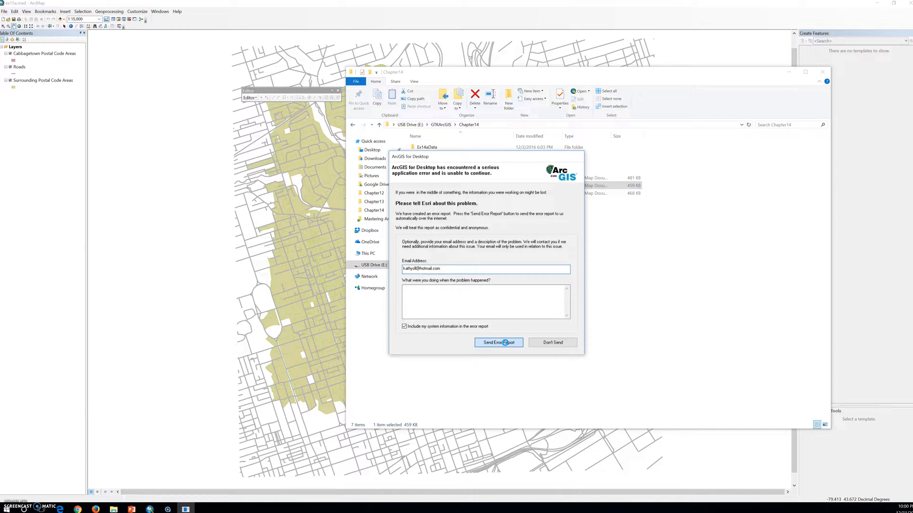
# Minimize the remaining folder window and close the Editor toolbar and the Create Features pane in ArcMap
pyautogui.click(788, 71)
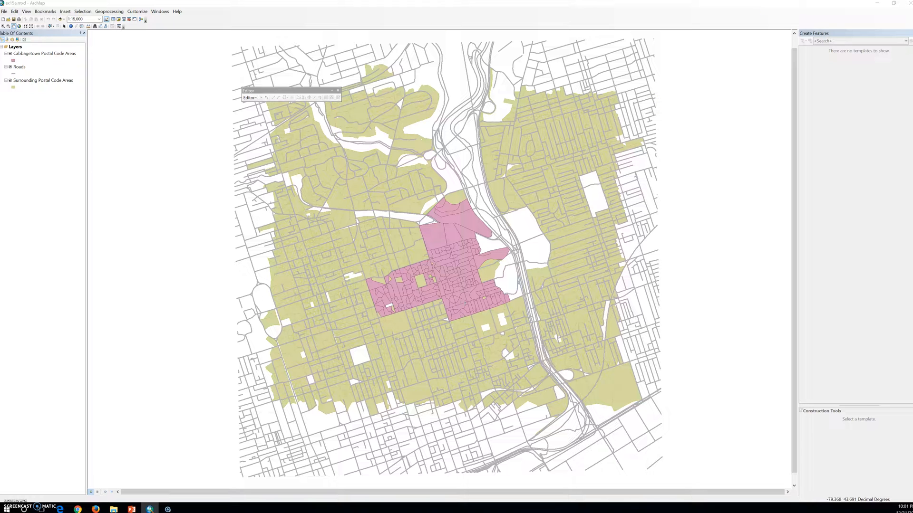
pyautogui.click(338, 90)
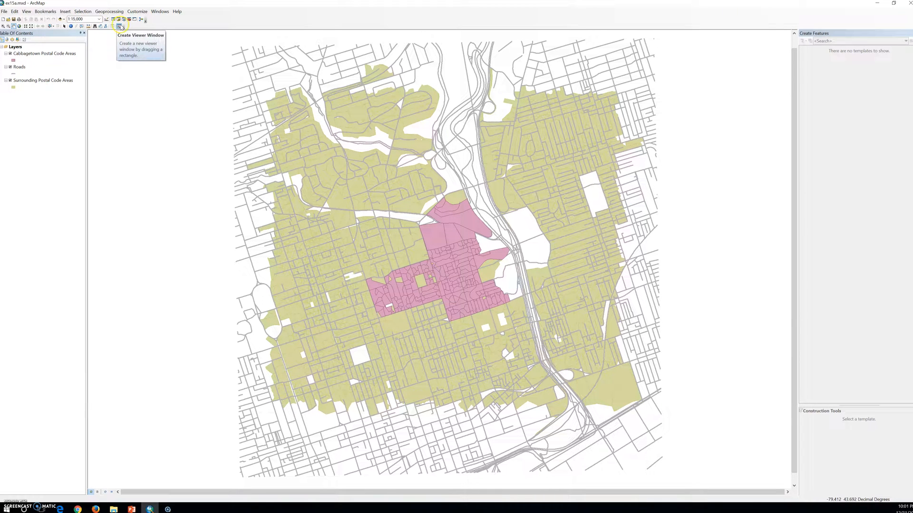
pyautogui.click(81, 26)
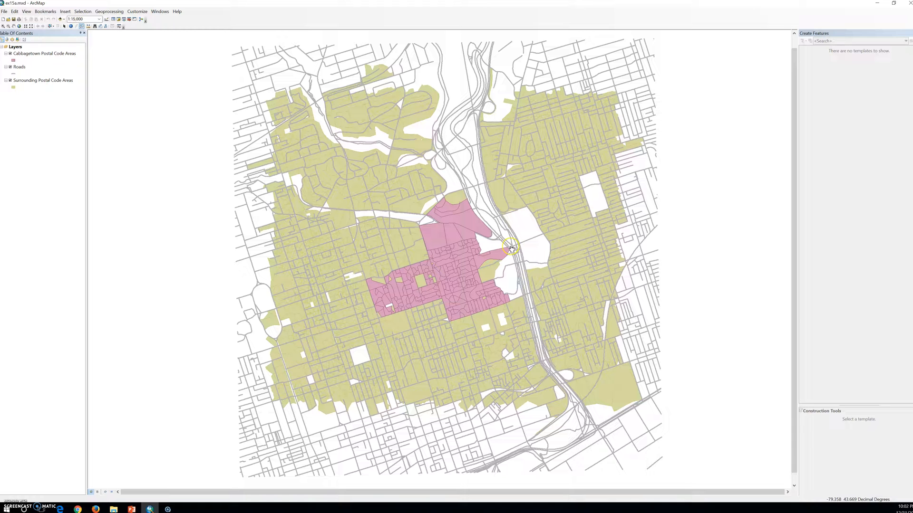
pyautogui.click(80, 26)
pyautogui.click(912, 34)
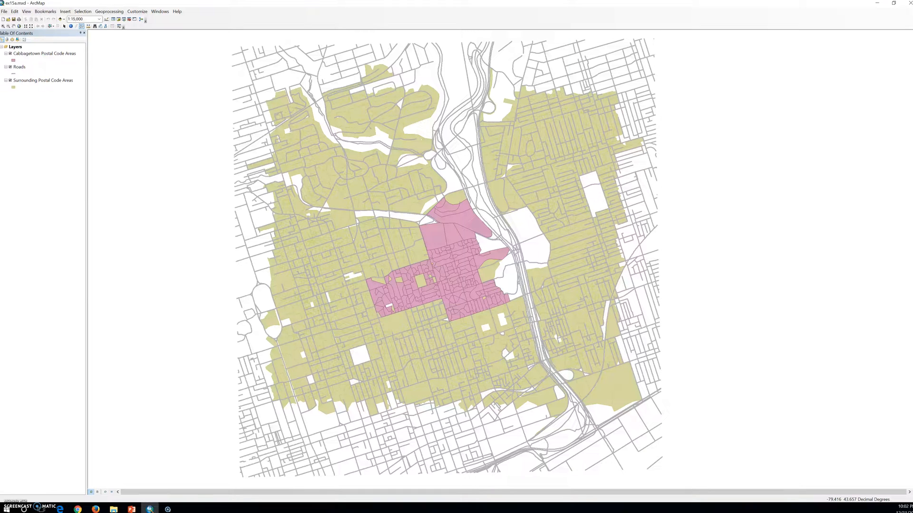
# Activate the HTML Popup tool for the ex15a.mxd map
pyautogui.click(81, 27)
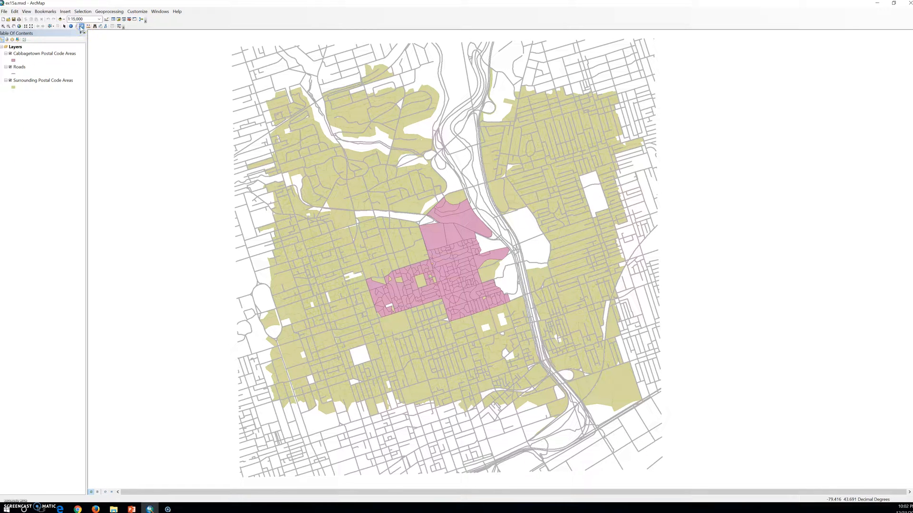
pyautogui.click(878, 8)
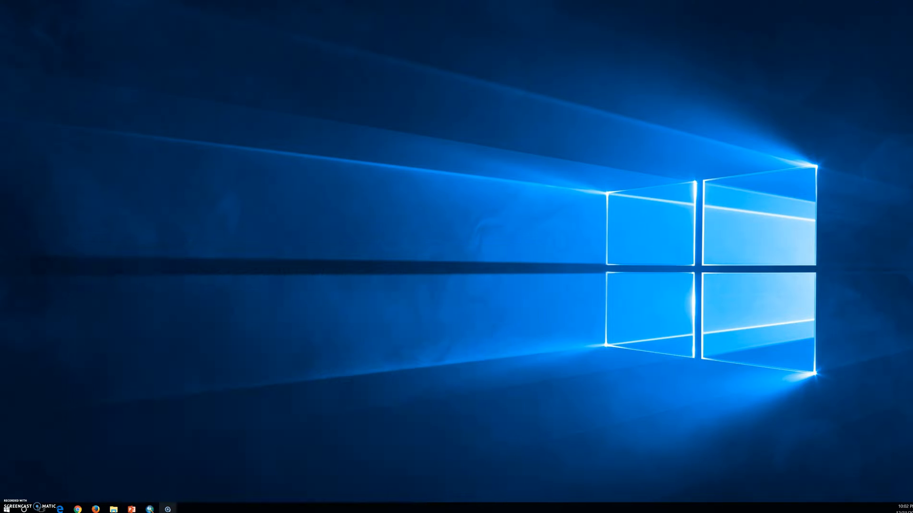
pyautogui.click(150, 509)
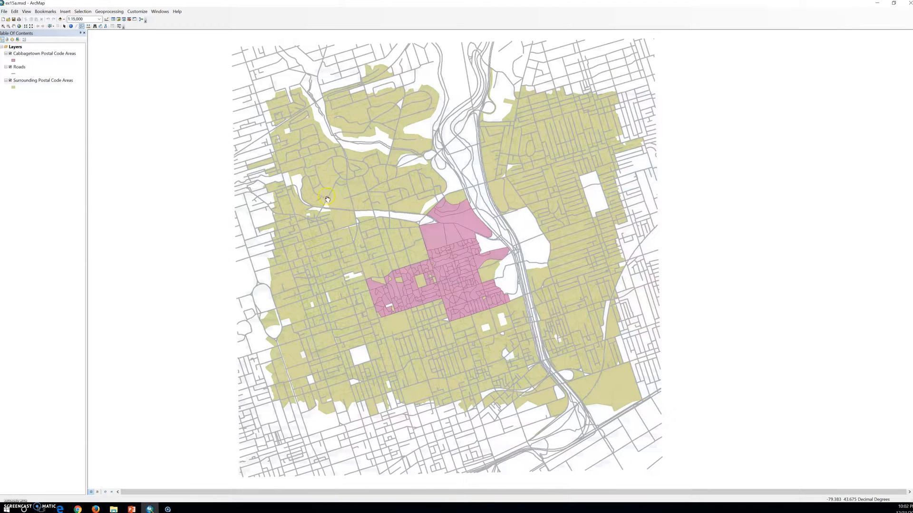
pyautogui.click(81, 26)
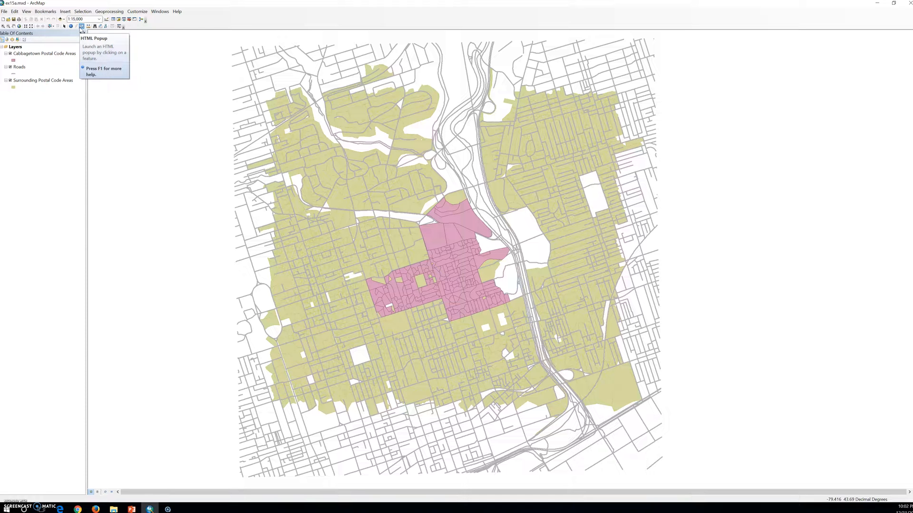
# Open the help for the HTML Popup tool and review the topic on setting HTML pop-up properties for feature layers
pyautogui.click(81, 26)
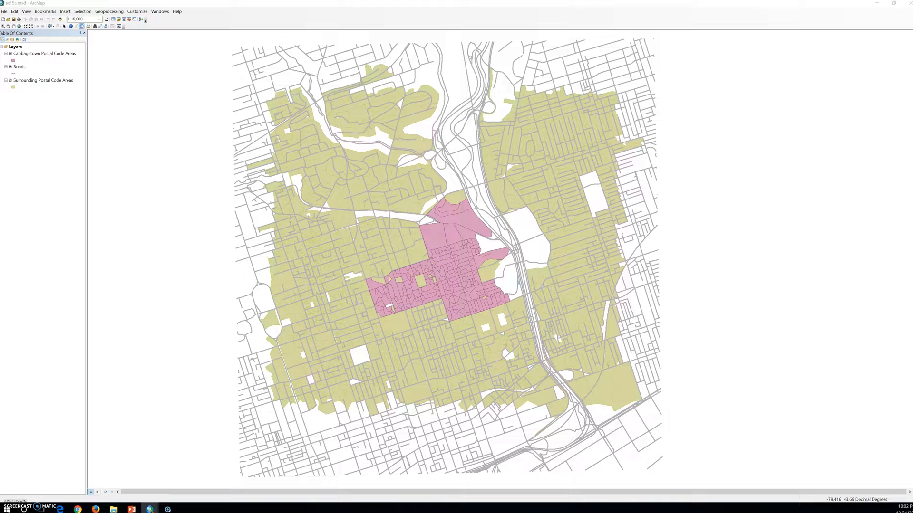
pyautogui.moveTo(0, 154); pyautogui.dragTo(445, 29)
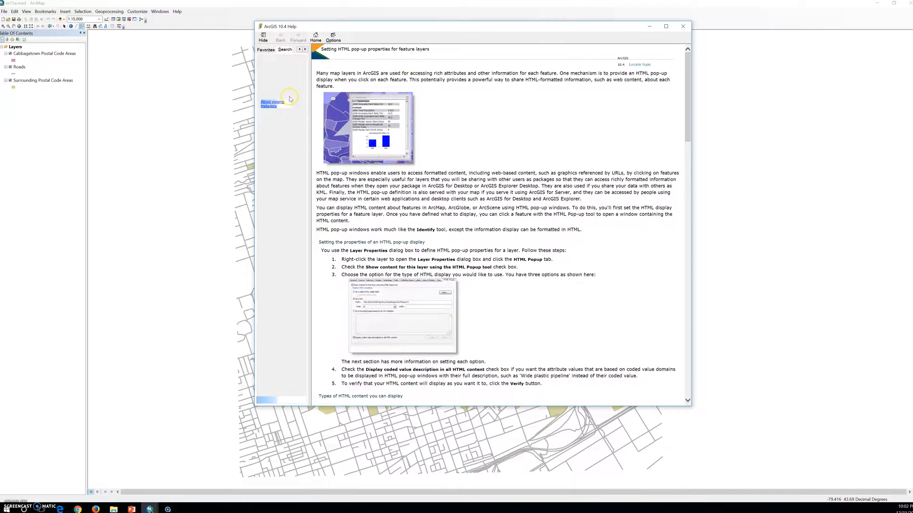
pyautogui.scroll(-15, 500, 275)
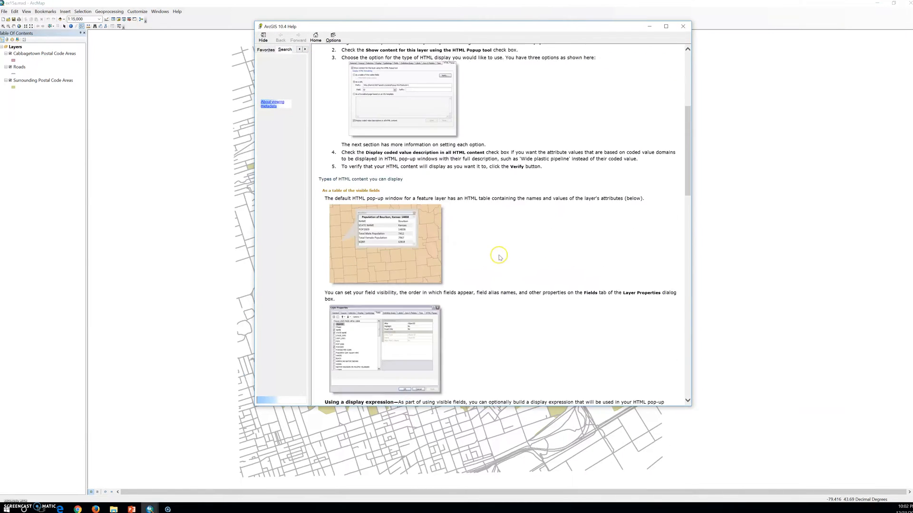
pyautogui.scroll(15, 502, 252)
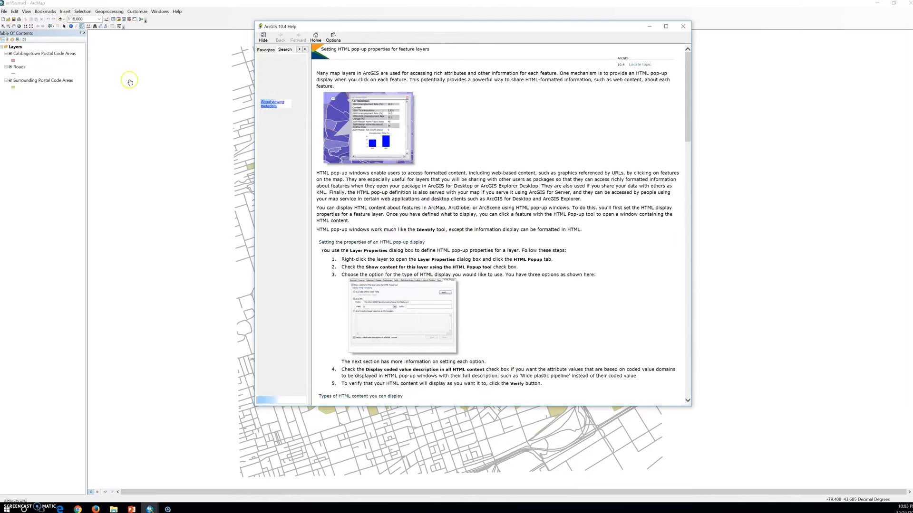
pyautogui.click(82, 27)
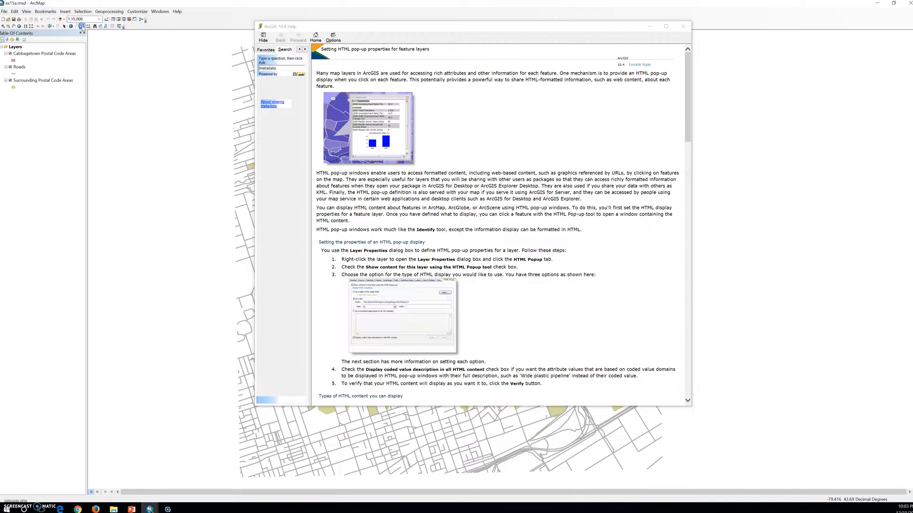
pyautogui.rightClick(82, 27)
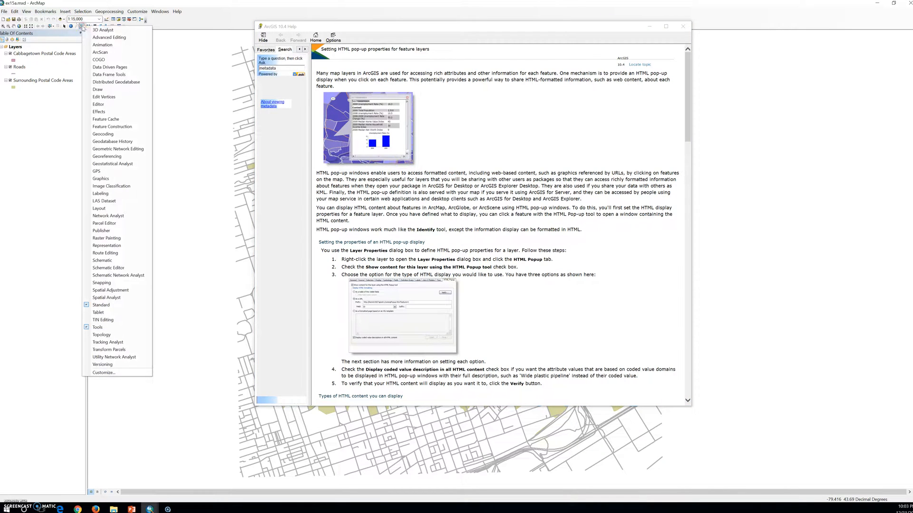
pyautogui.click(82, 27)
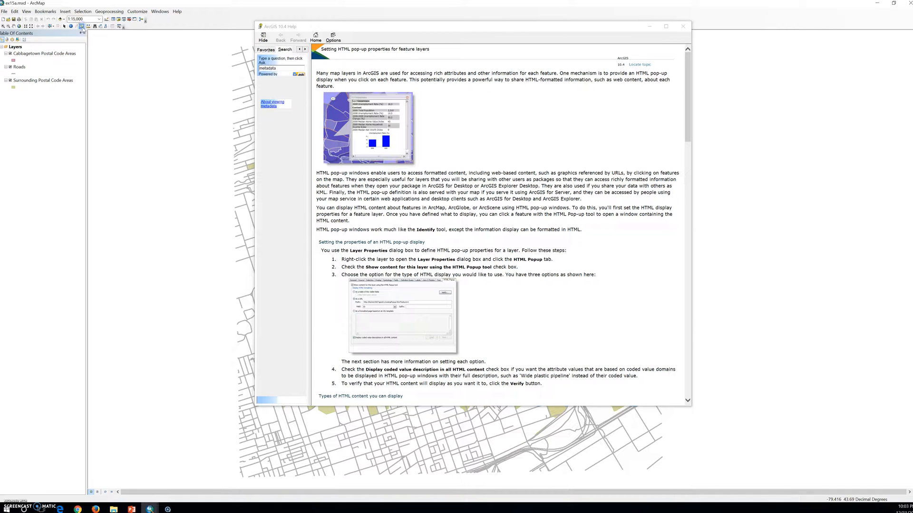
pyautogui.rightClick(232, 24)
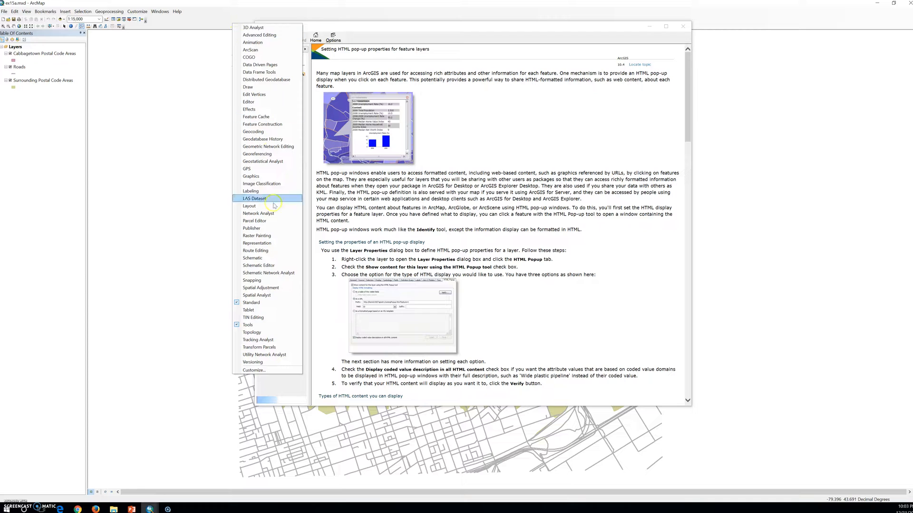
pyautogui.click(182, 249)
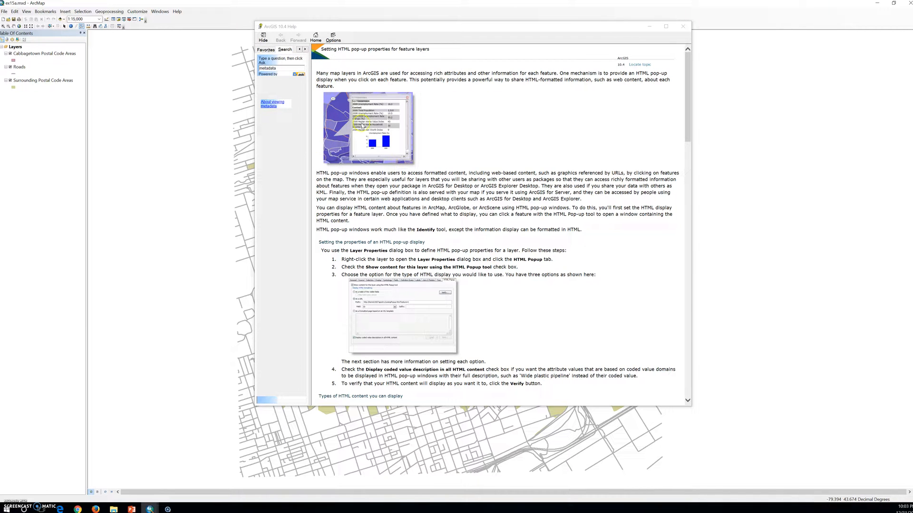
# Put the help window away and try the HTML Popup tool with the Cabbagetown, Roads and Surrounding Postal Code Areas layers selected in turn
pyautogui.click(643, 25)
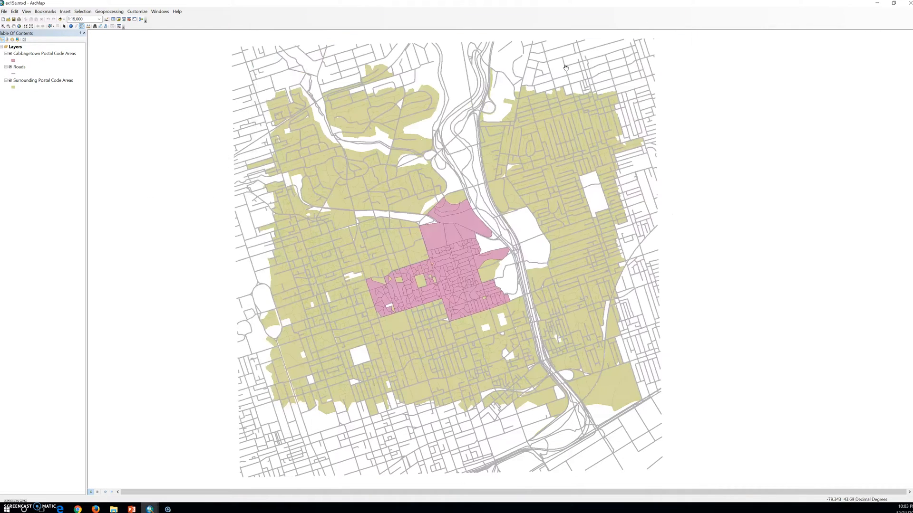
pyautogui.click(40, 54)
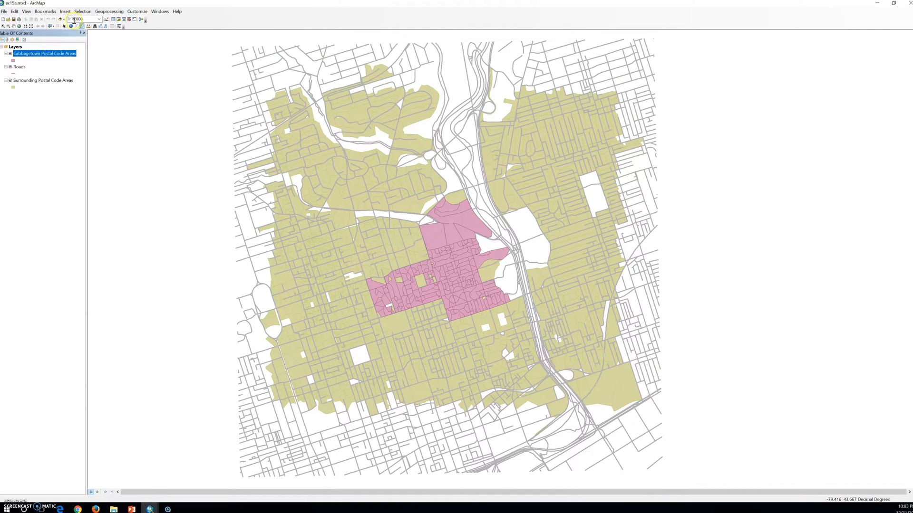
pyautogui.click(20, 66)
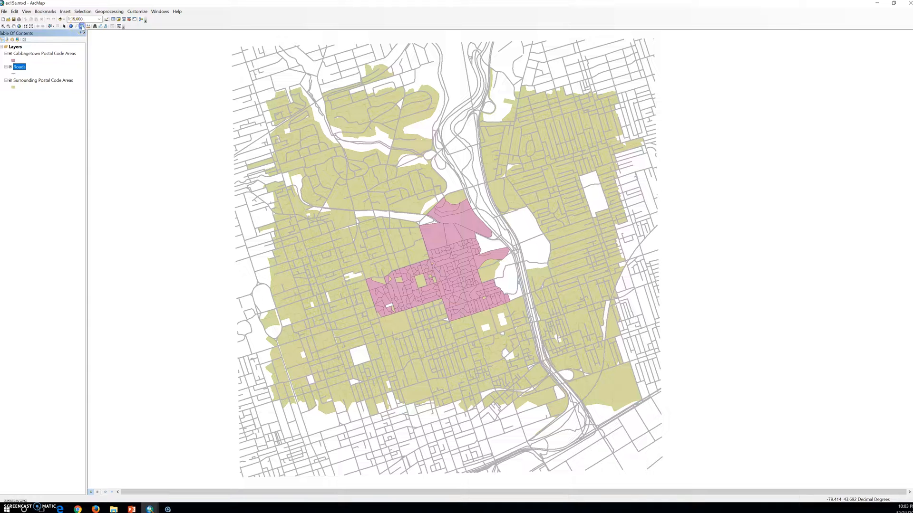
pyautogui.click(31, 81)
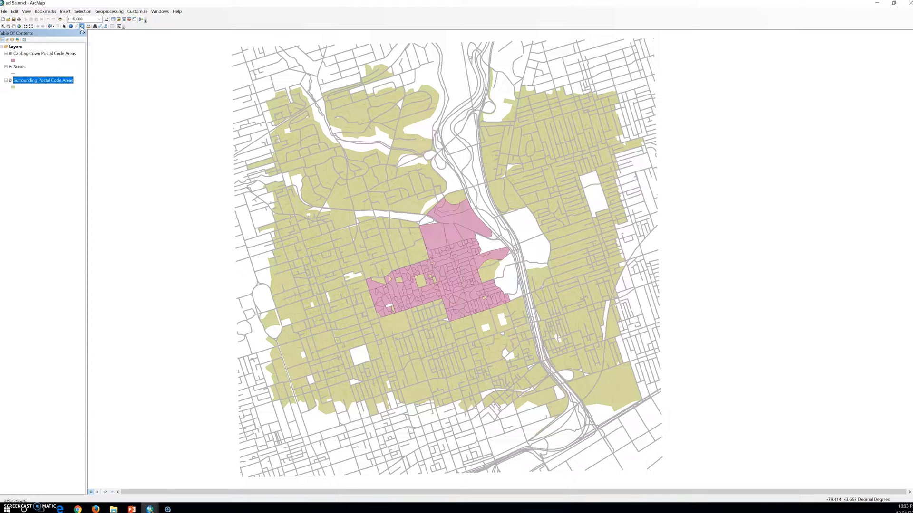
pyautogui.click(81, 26)
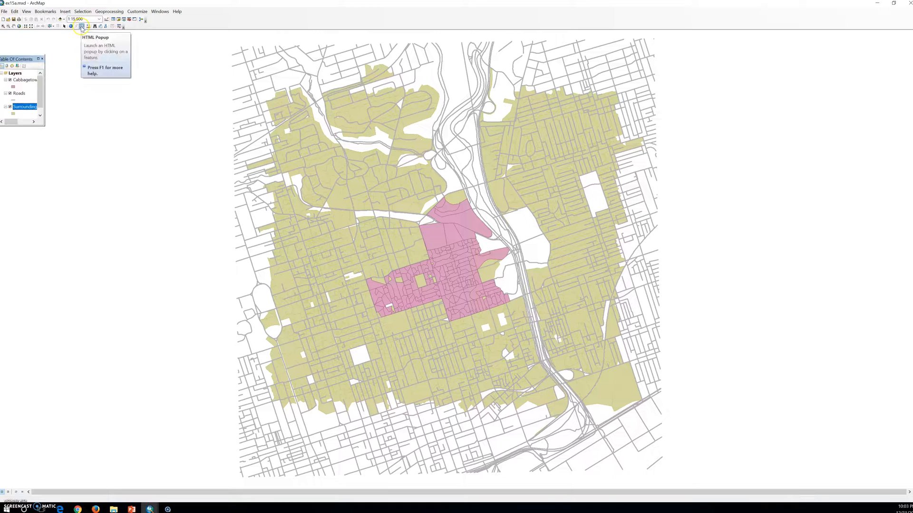
# Dock the Table of Contents back beside the map and zoom in slightly on the postal code areas
pyautogui.doubleClick(24, 59)
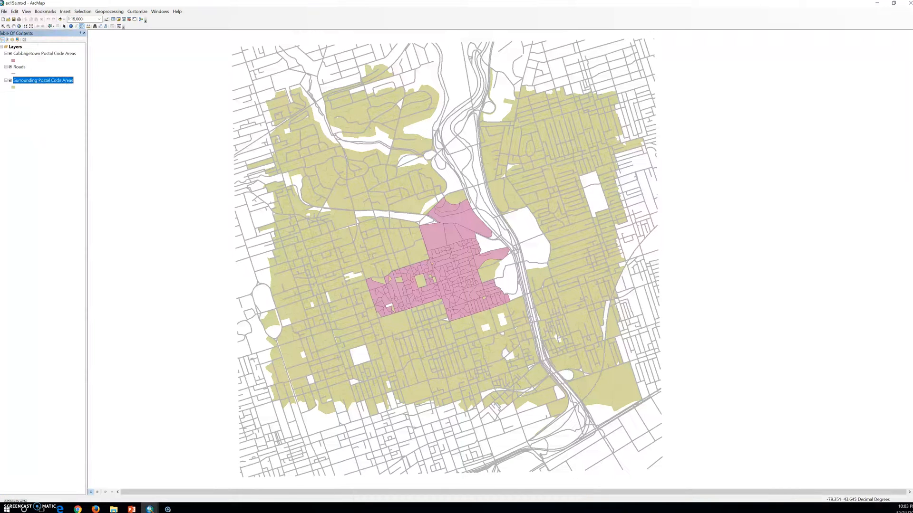
pyautogui.scroll(2, 418, 435)
pyautogui.scroll(-3, 434, 417)
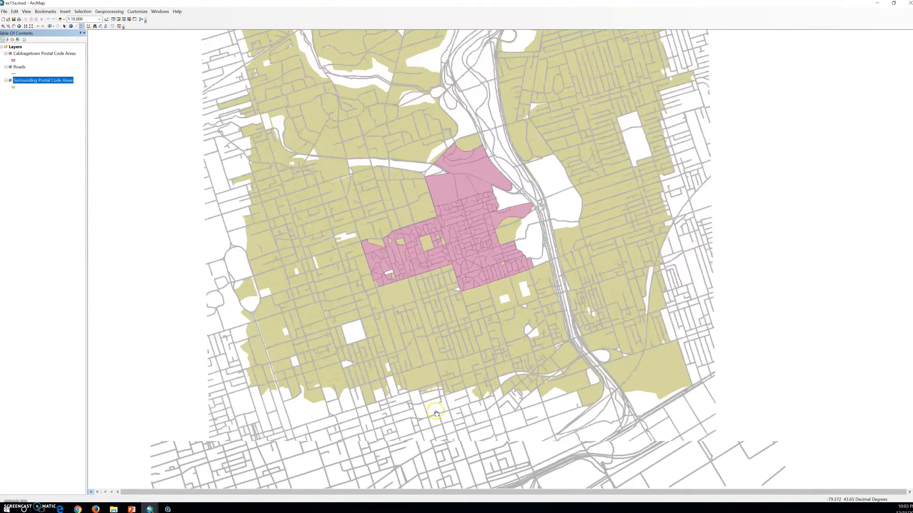
pyautogui.click(892, 4)
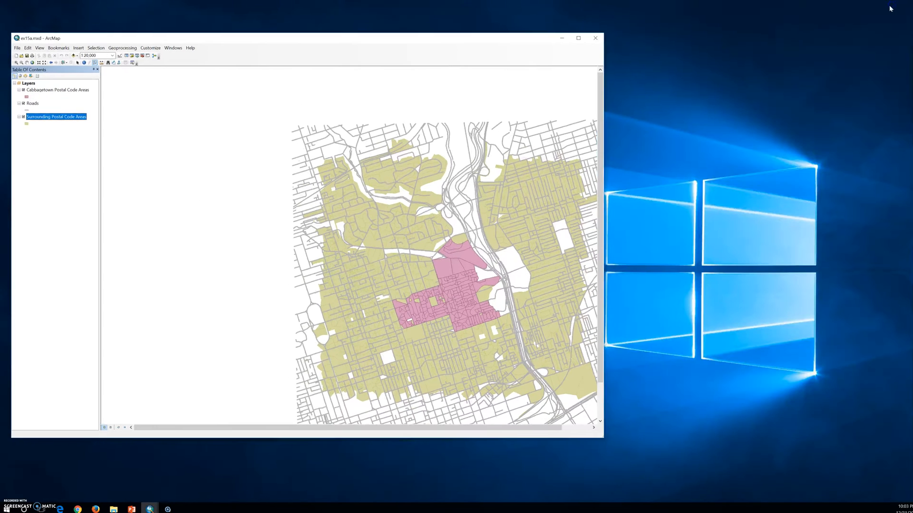
pyautogui.moveTo(218, 36); pyautogui.dragTo(389, 72)
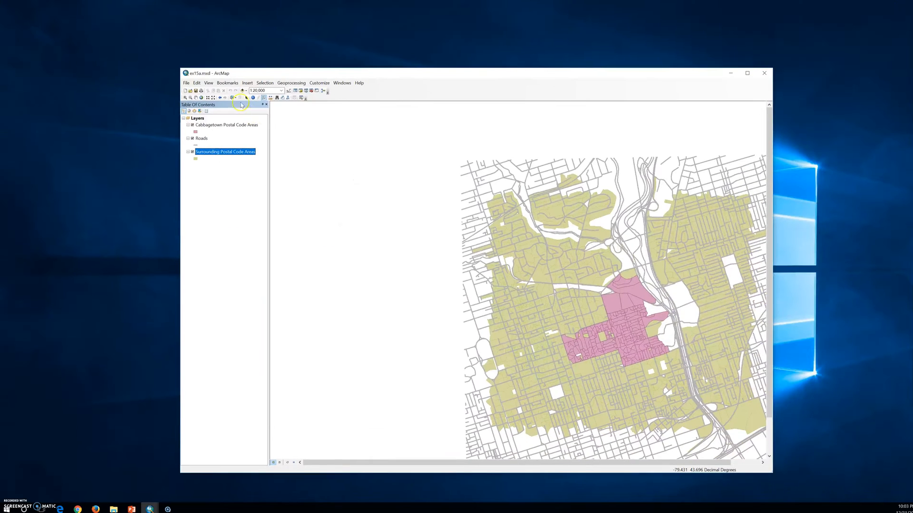
pyautogui.click(269, 98)
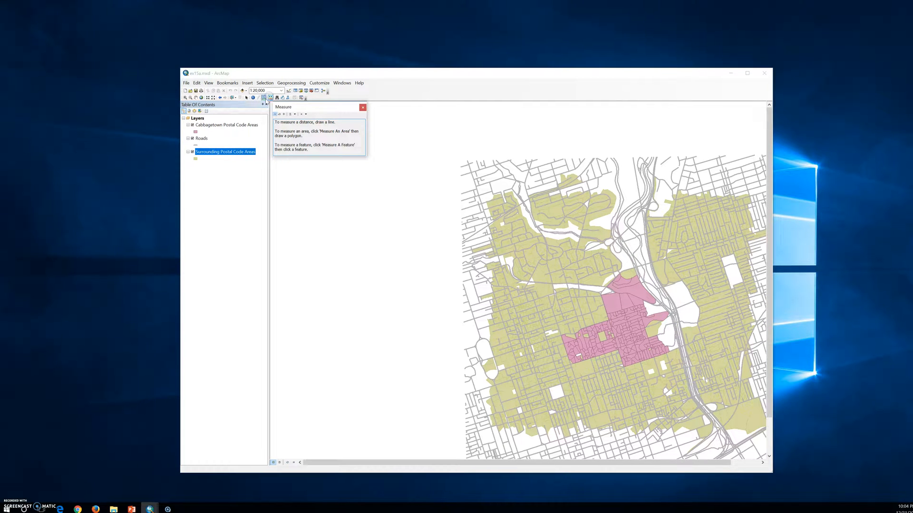
pyautogui.click(264, 97)
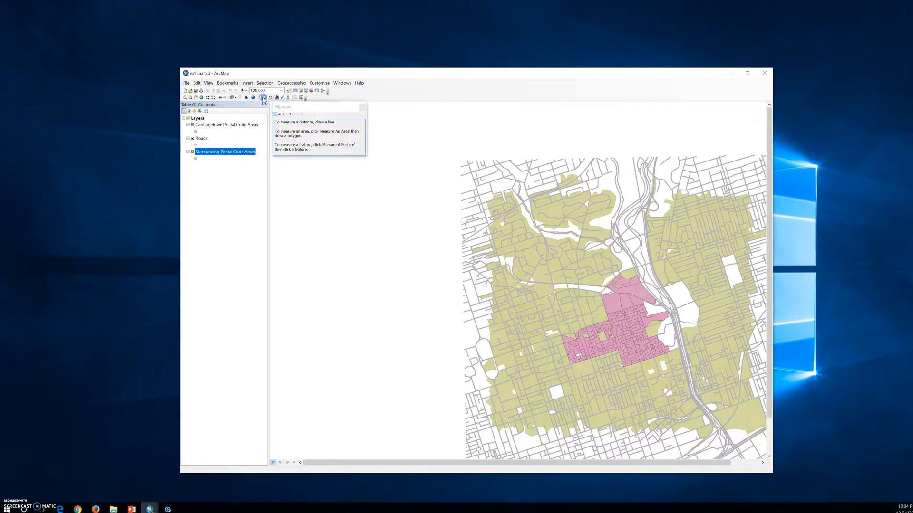
pyautogui.click(363, 107)
pyautogui.click(253, 97)
pyautogui.click(264, 97)
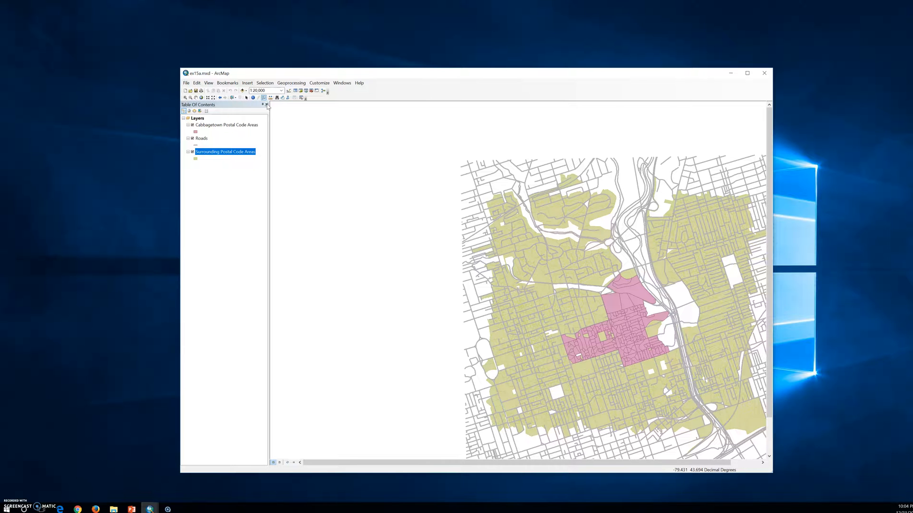
# List the layers by selection and make Cabbagetown Postal Code Areas the only selectable layer, turning off Roads and Surrounding Postal Code Areas
pyautogui.click(200, 111)
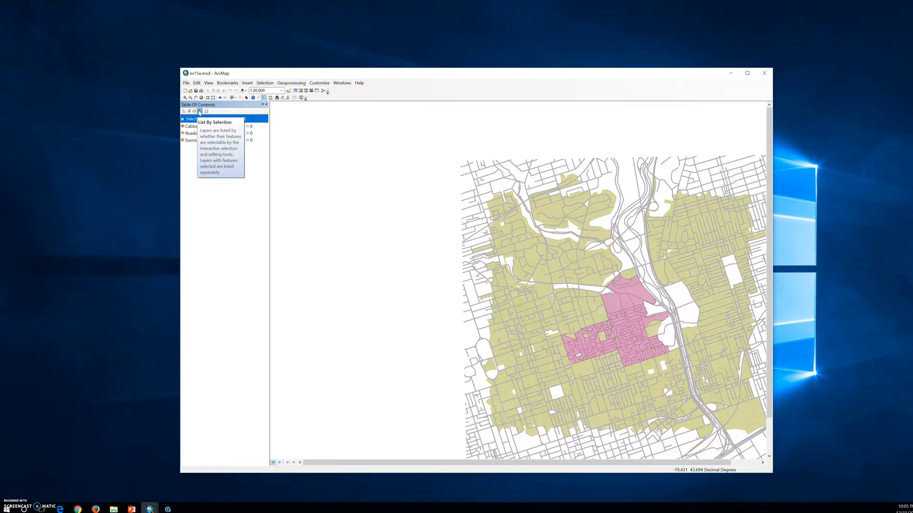
pyautogui.click(243, 140)
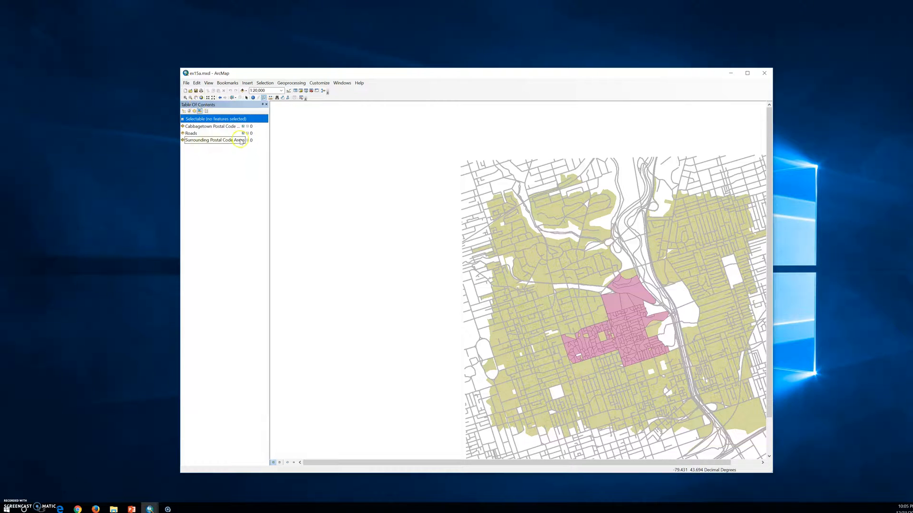
pyautogui.click(243, 141)
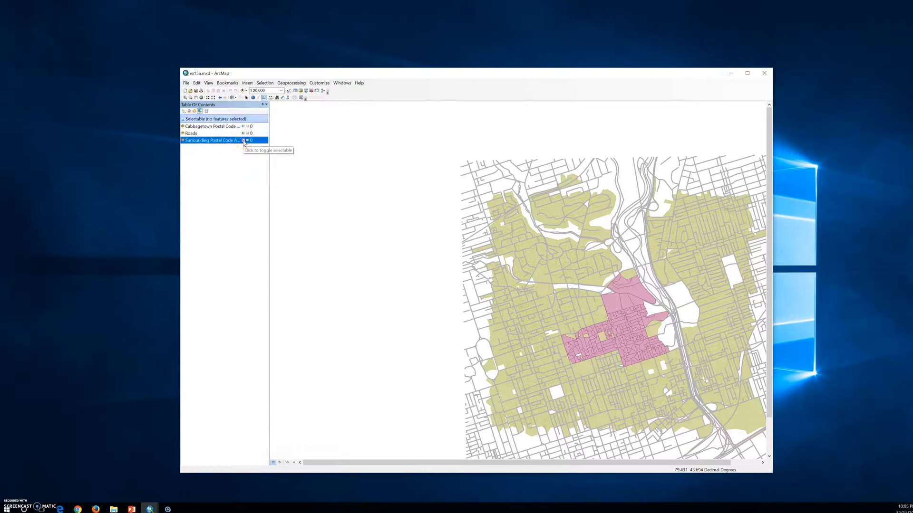
pyautogui.click(242, 134)
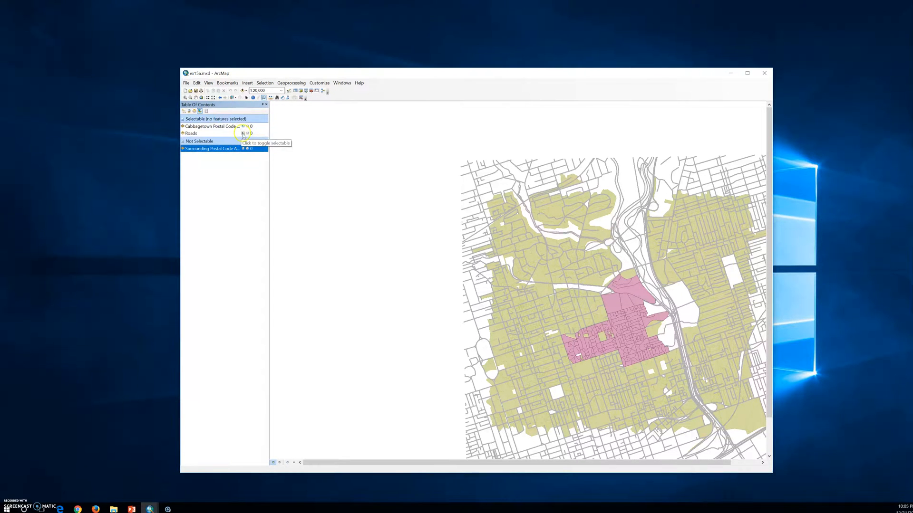
pyautogui.click(242, 126)
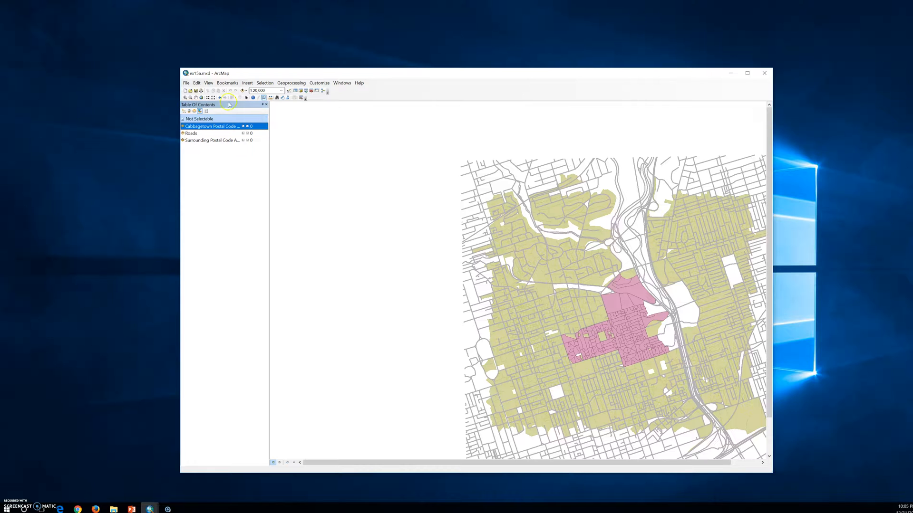
pyautogui.click(243, 126)
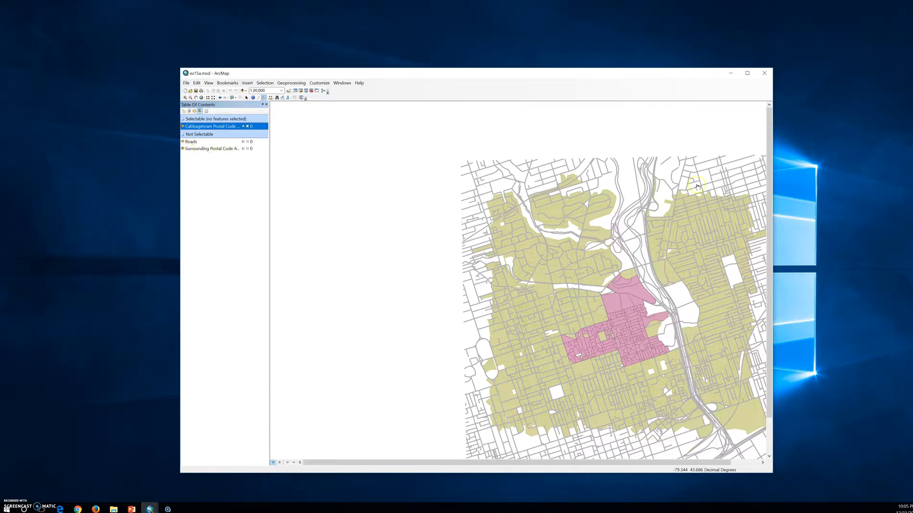
# Maximize the map window and set the selection tolerance to 0 pixels in the selection options
pyautogui.click(747, 73)
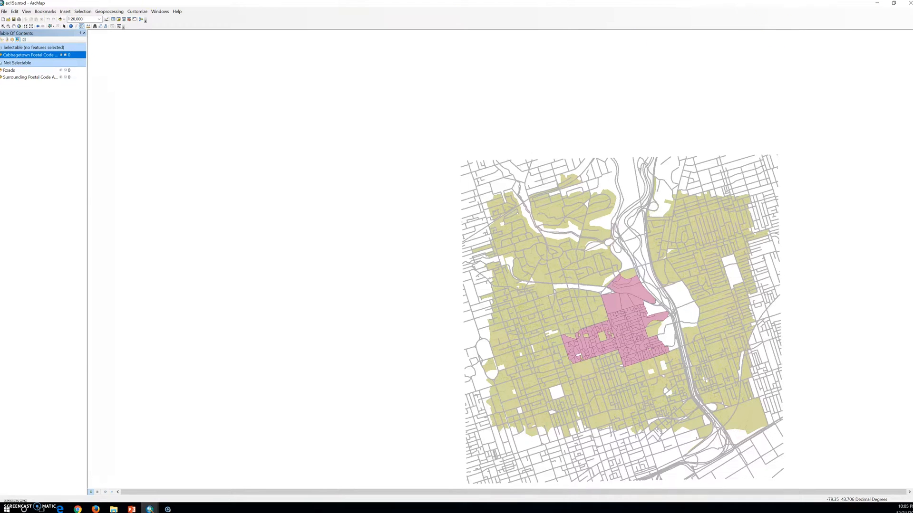
pyautogui.click(82, 11)
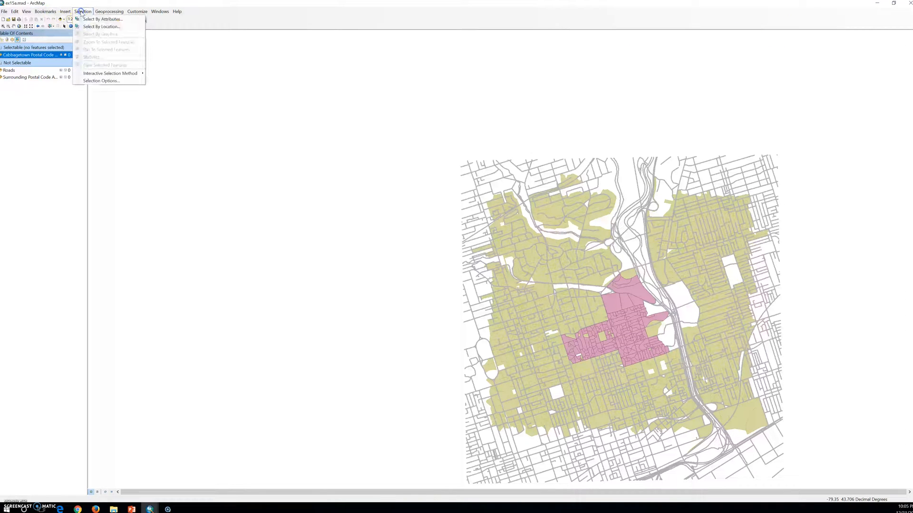
pyautogui.click(119, 81)
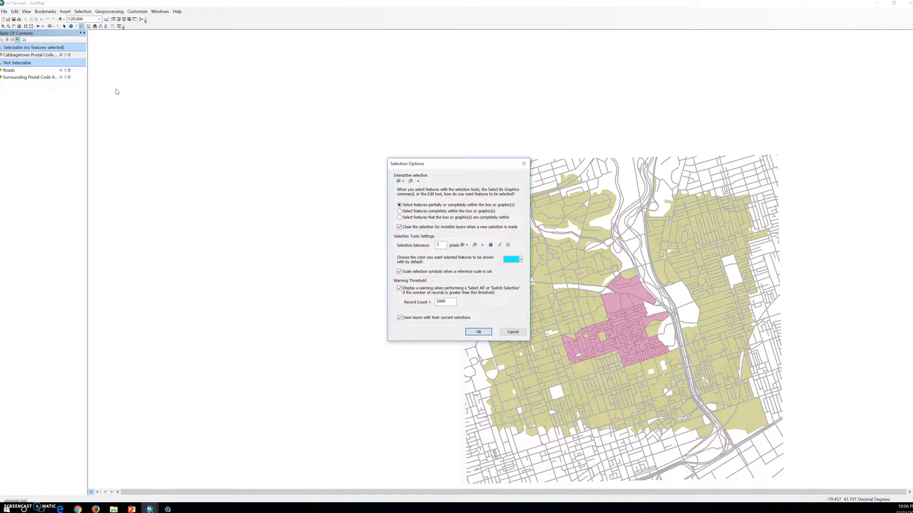
pyautogui.moveTo(443, 245); pyautogui.dragTo(417, 243)
pyautogui.write('0')
pyautogui.click(479, 331)
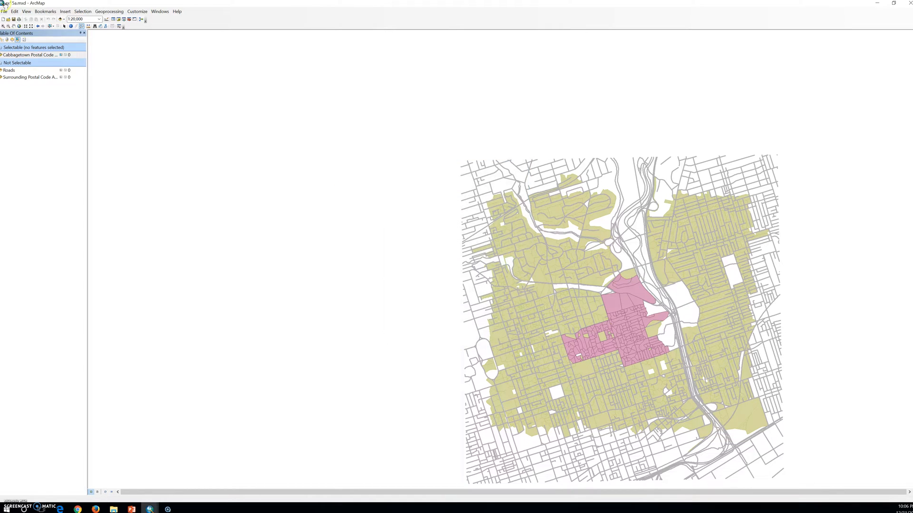
# Set the interactive selection method to Add to Current Selection
pyautogui.click(88, 14)
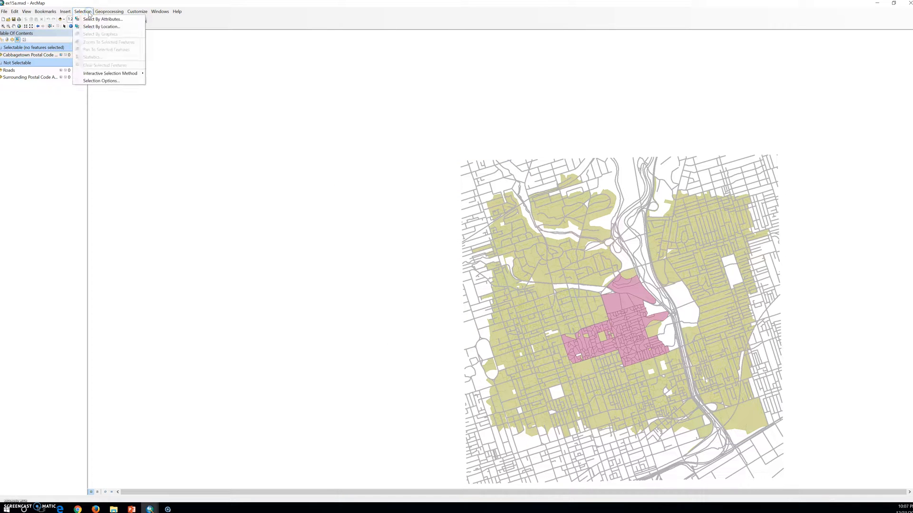
pyautogui.moveTo(123, 78)
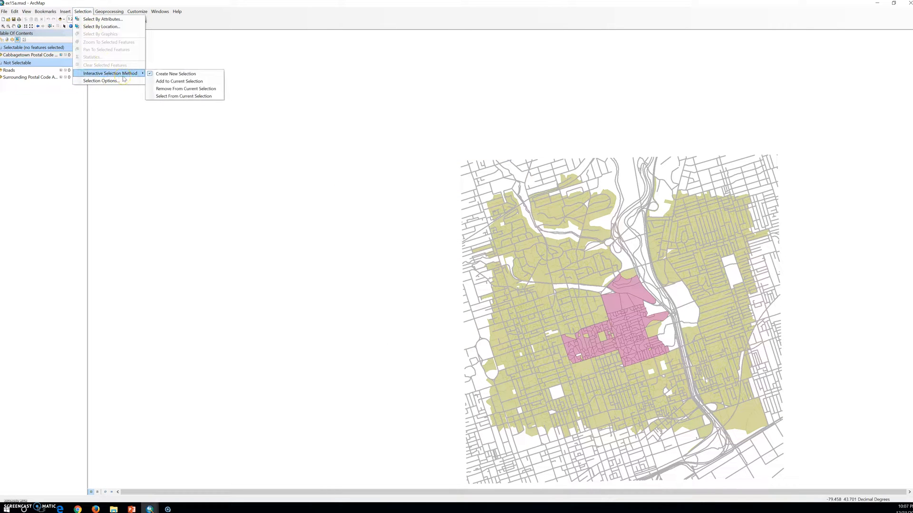
pyautogui.click(173, 81)
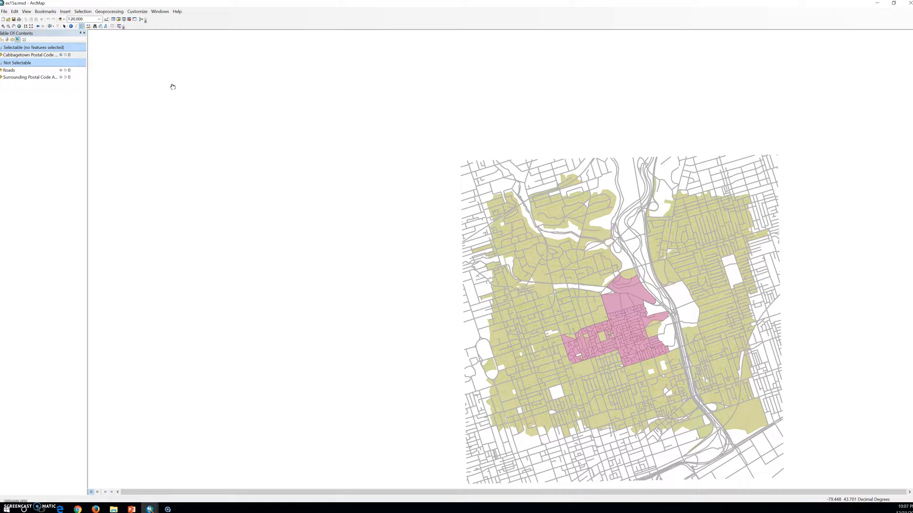
# Use the Select Features tool to select the elongated postal code area M4X1E1 near the middle of Cabbagetown
pyautogui.click(50, 27)
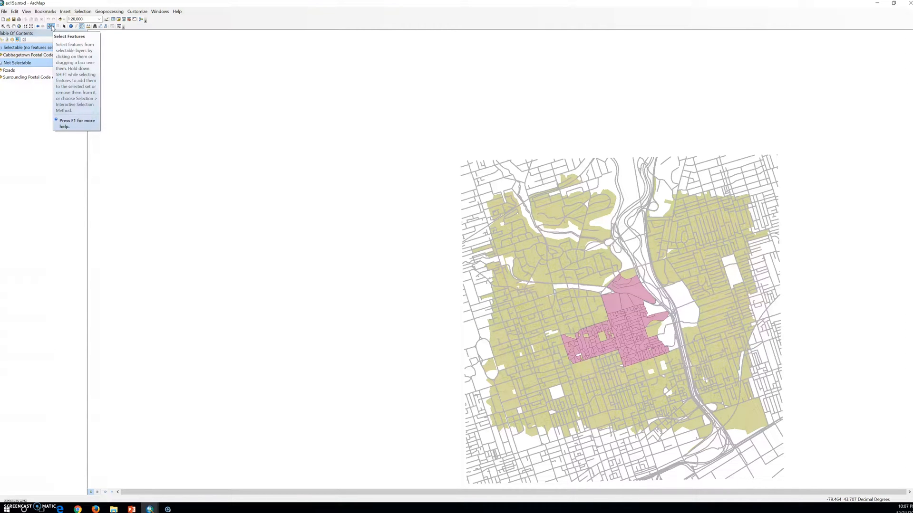
pyautogui.click(3, 26)
pyautogui.moveTo(542, 273); pyautogui.dragTo(707, 408)
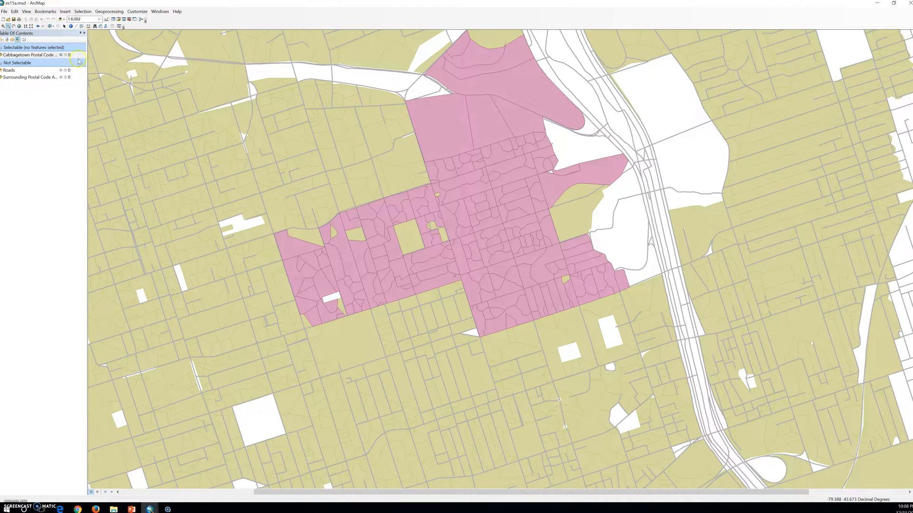
pyautogui.click(14, 26)
pyautogui.moveTo(473, 164); pyautogui.dragTo(447, 237)
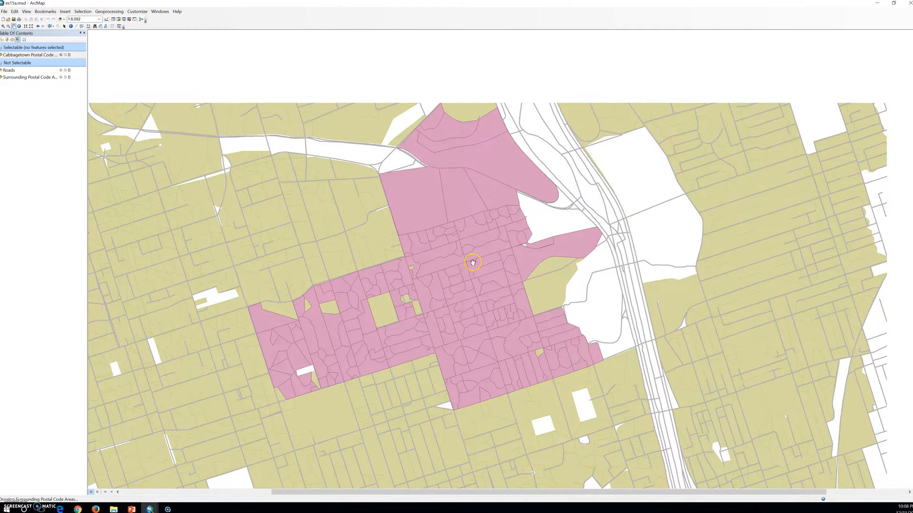
pyautogui.scroll(-1, 480, 266)
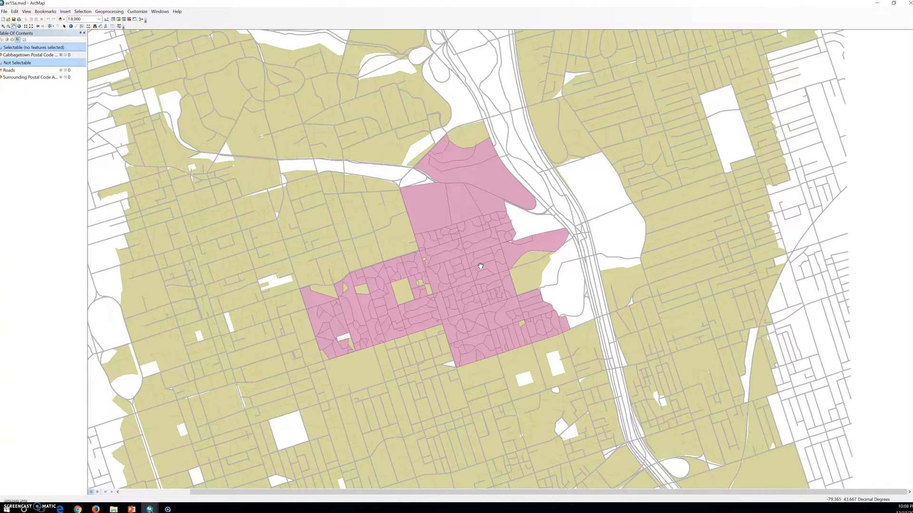
pyautogui.click(50, 26)
pyautogui.click(441, 262)
pyautogui.scroll(1, 441, 267)
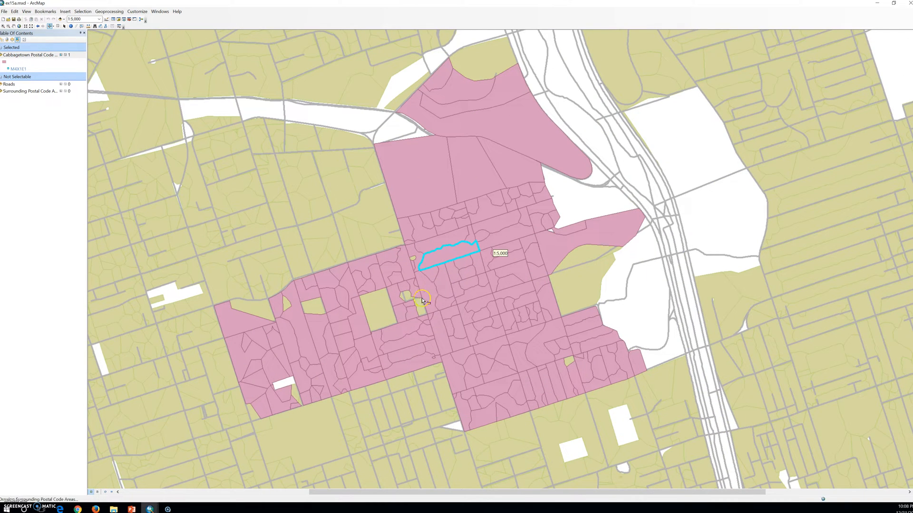
# Add eight more scattered Cabbagetown postal code areas to the selection, including the large area at the district's northwestern corner
pyautogui.keyDown('shift'); pyautogui.click(228, 326); pyautogui.keyUp('shift')
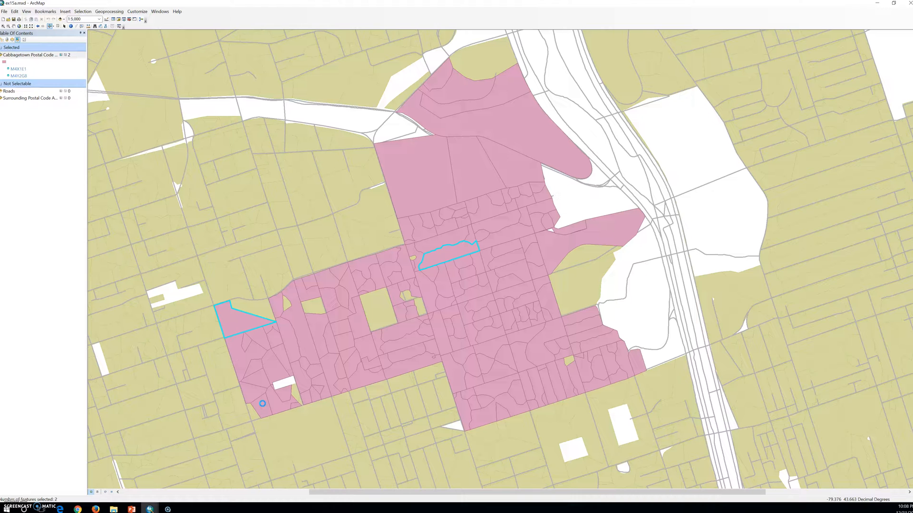
pyautogui.keyDown('shift'); pyautogui.click(263, 405); pyautogui.keyUp('shift')
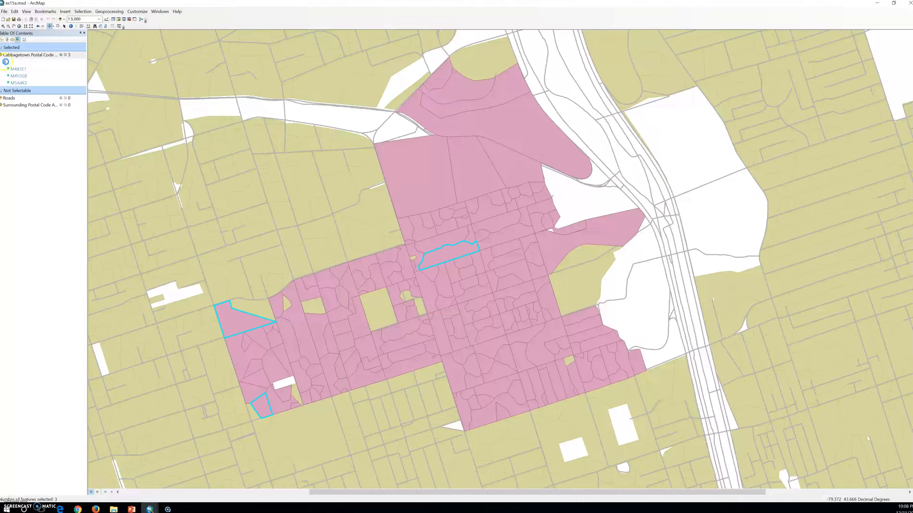
pyautogui.click(23, 69)
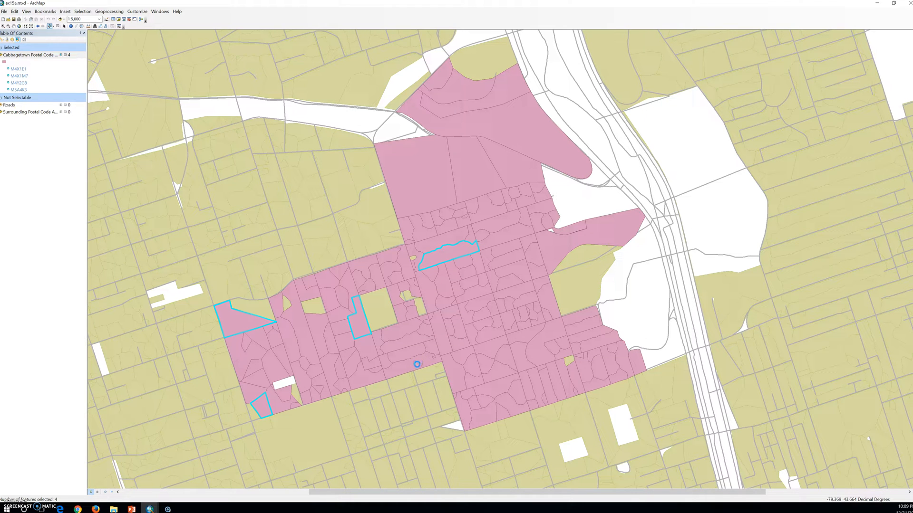
pyautogui.click(535, 257)
pyautogui.click(545, 311)
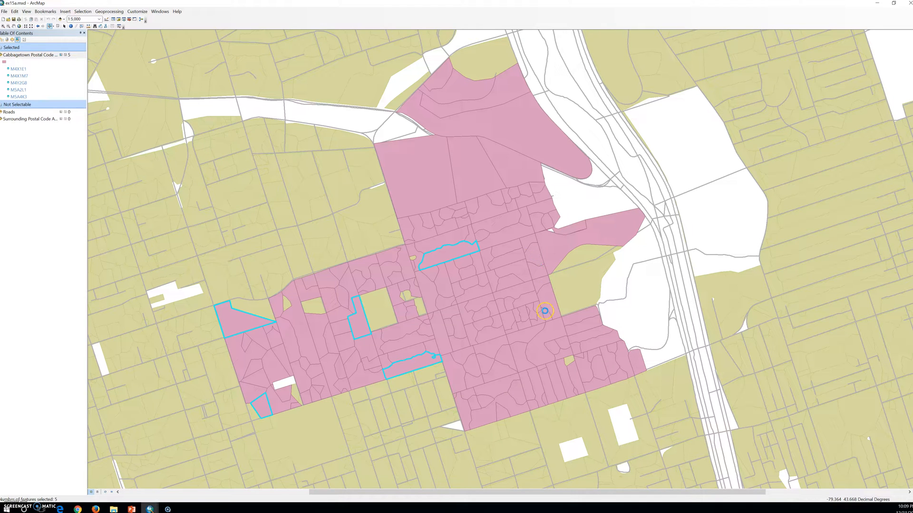
pyautogui.click(466, 412)
pyautogui.click(478, 419)
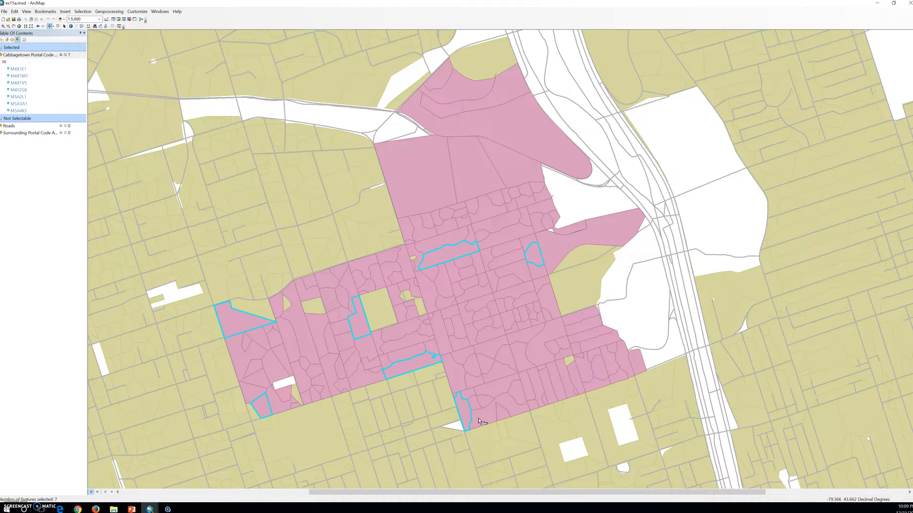
pyautogui.click(9, 90)
pyautogui.click(636, 366)
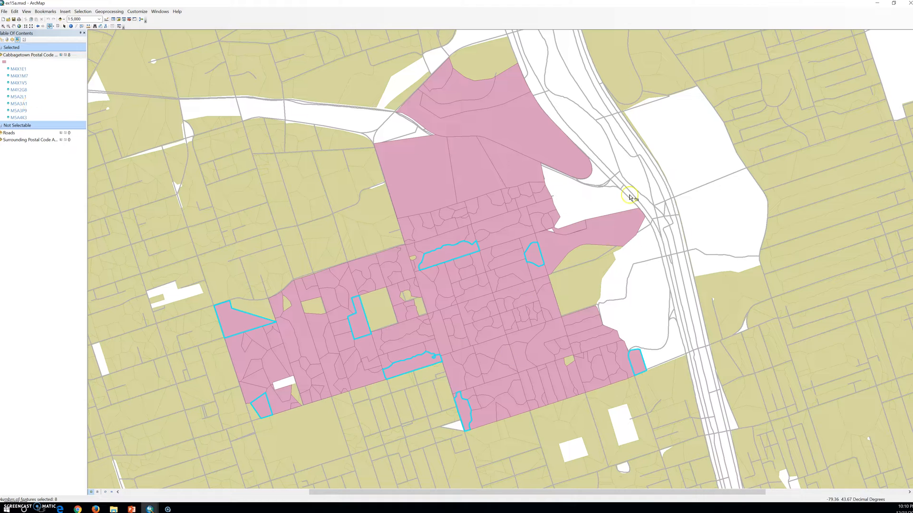
pyautogui.click(417, 181)
# Change the interactive selection method to Remove From Current Selection and deselect the large northwestern Cabbagetown area
pyautogui.click(81, 12)
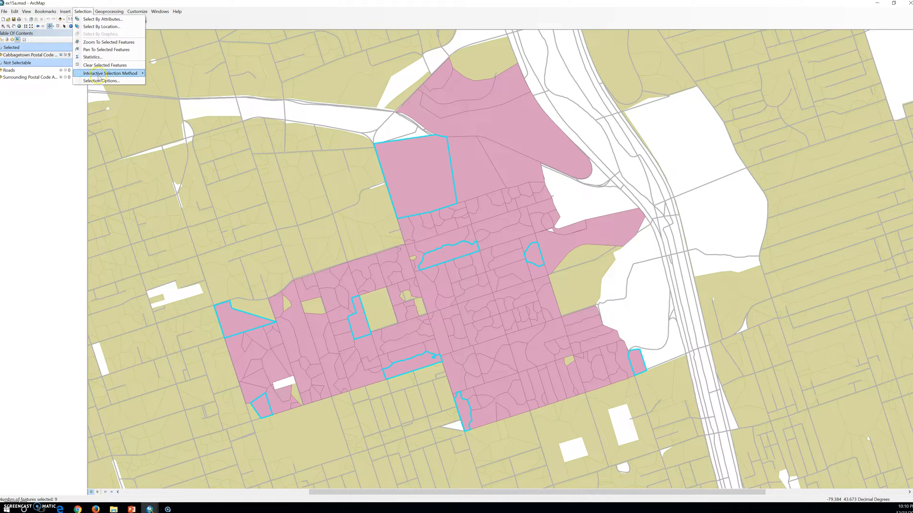
pyautogui.moveTo(102, 75)
pyautogui.click(176, 89)
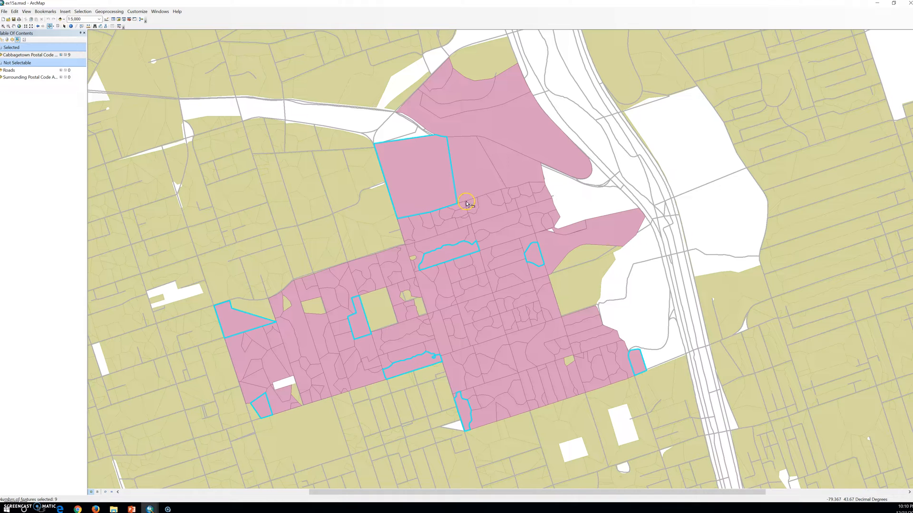
pyautogui.click(426, 192)
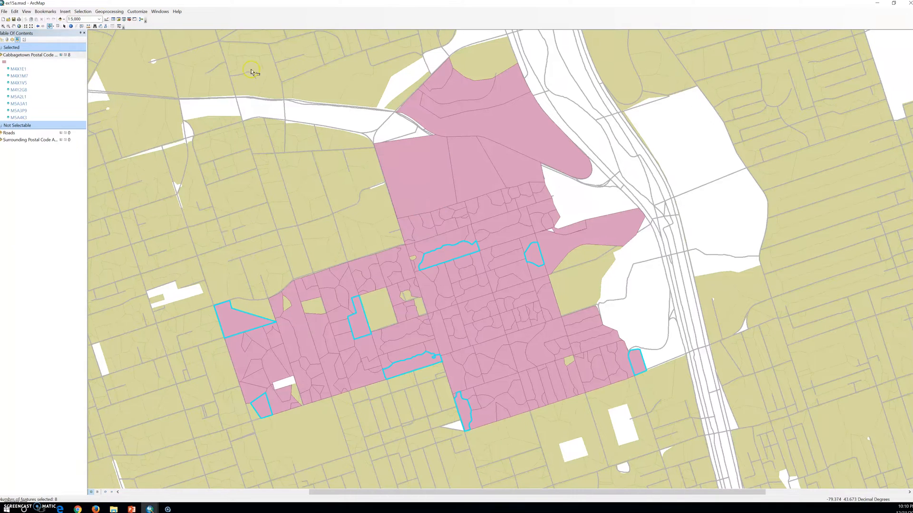
# Switch the interactive selection method back to Add to Current Selection
pyautogui.click(79, 12)
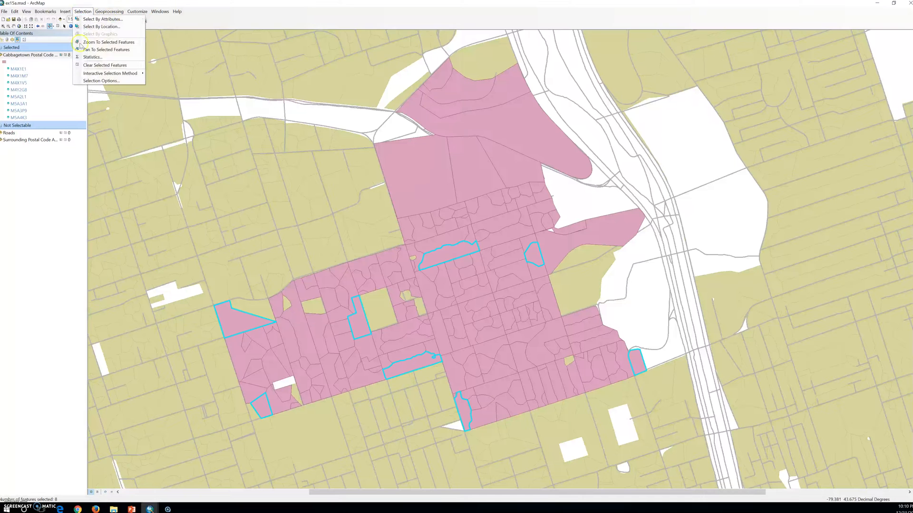
pyautogui.moveTo(138, 74)
pyautogui.click(178, 82)
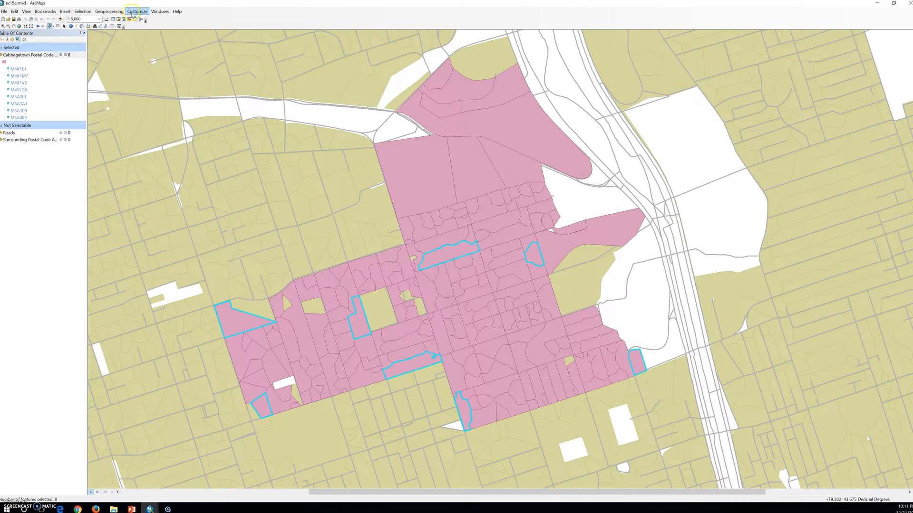
# Open the Selection Options, view the color choices for selected features, and close the dialog
pyautogui.click(85, 12)
pyautogui.click(102, 81)
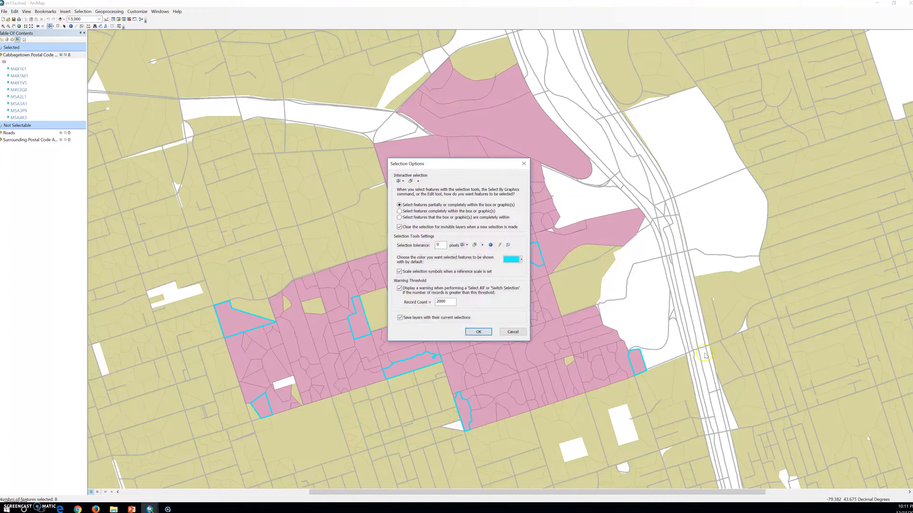
pyautogui.click(519, 259)
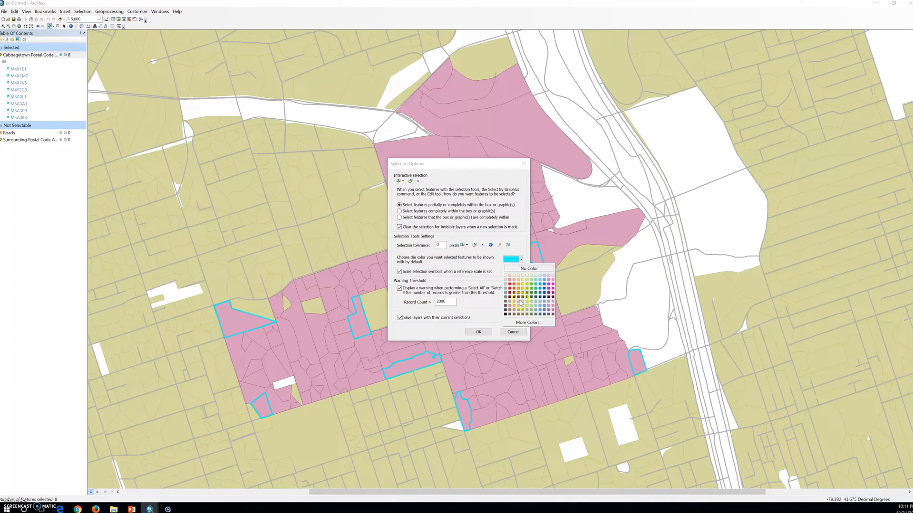
pyautogui.click(511, 242)
pyautogui.click(479, 332)
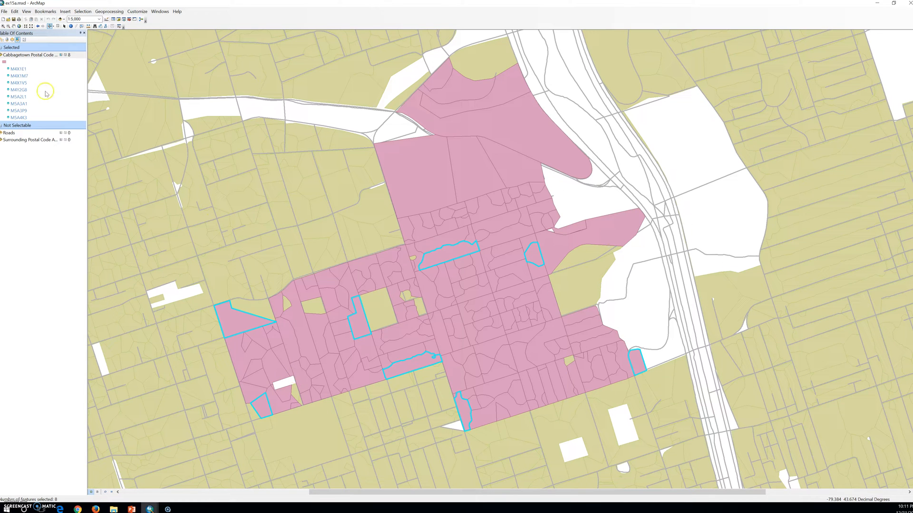
# Open the attribute table of the Cabbagetown Postal Code Areas layer and show only its selected records
pyautogui.rightClick(30, 55)
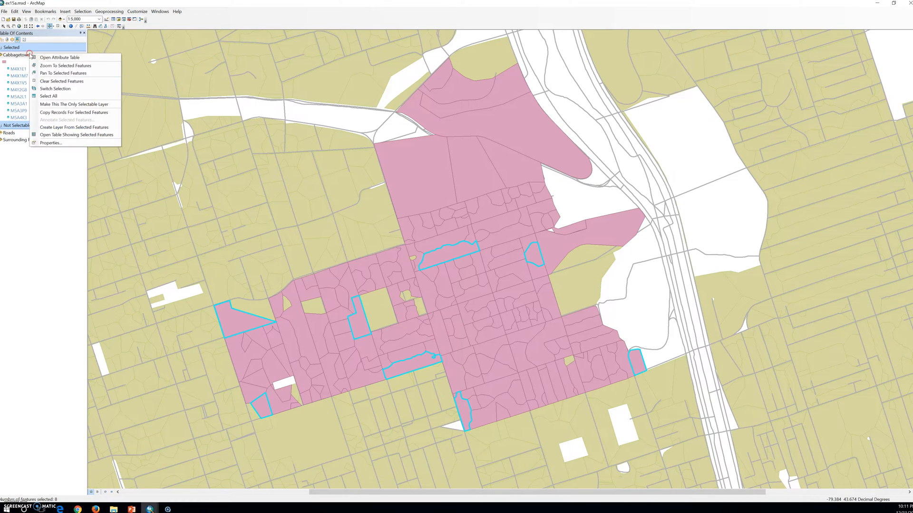
pyautogui.click(59, 58)
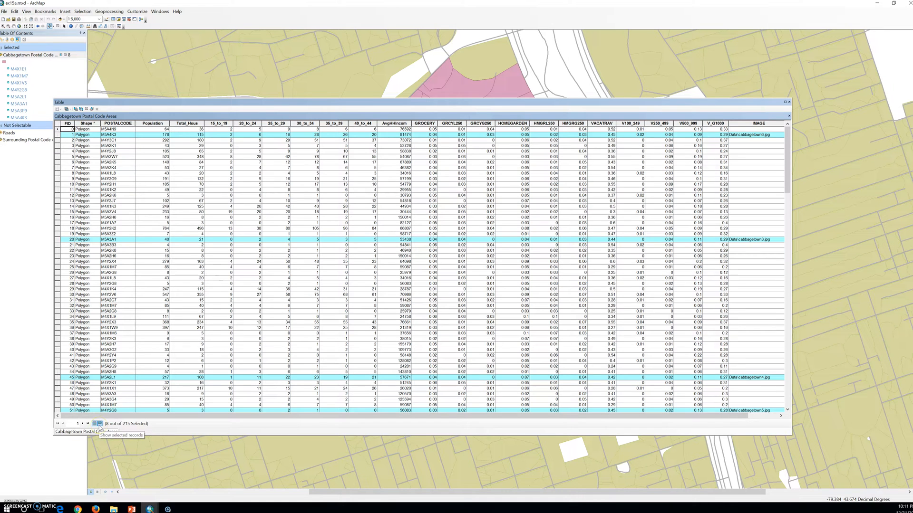
pyautogui.click(99, 425)
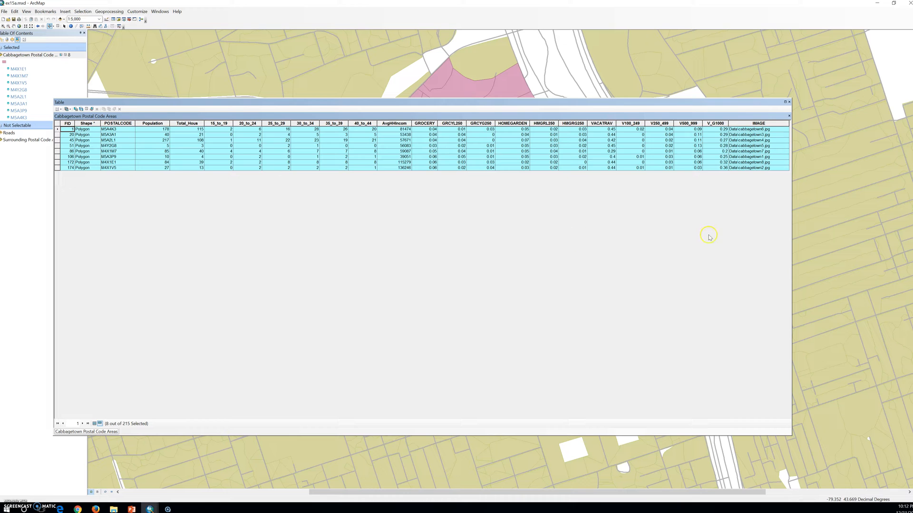
pyautogui.click(663, 246)
# Sort the selected records by the Total_Hous field in descending order and highlight that column
pyautogui.click(191, 125)
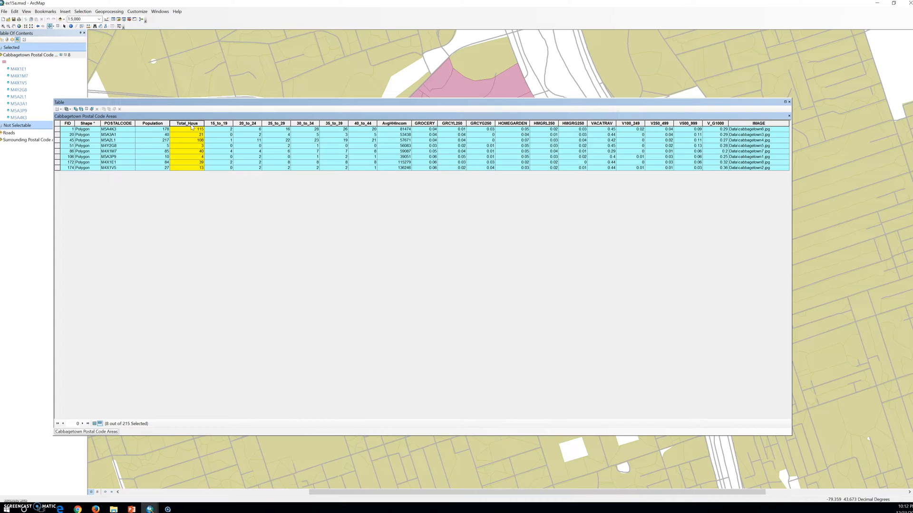
pyautogui.rightClick(191, 125)
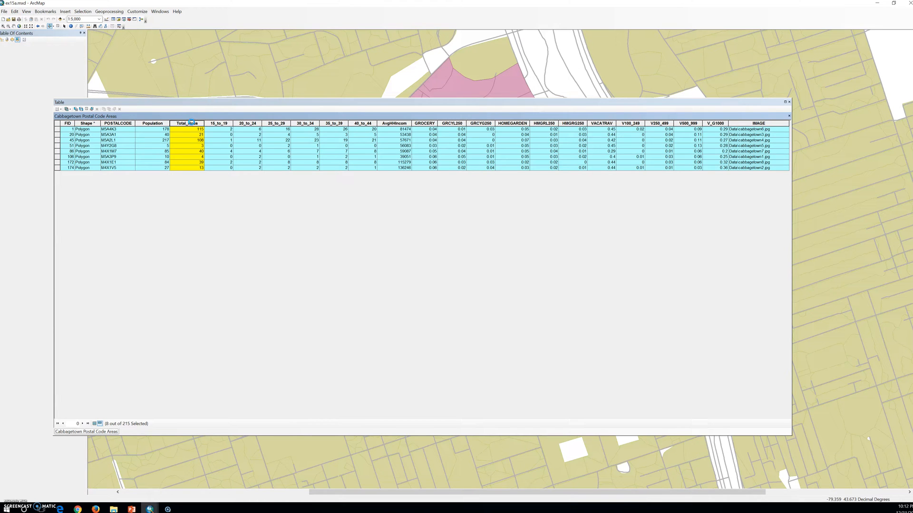
pyautogui.click(209, 135)
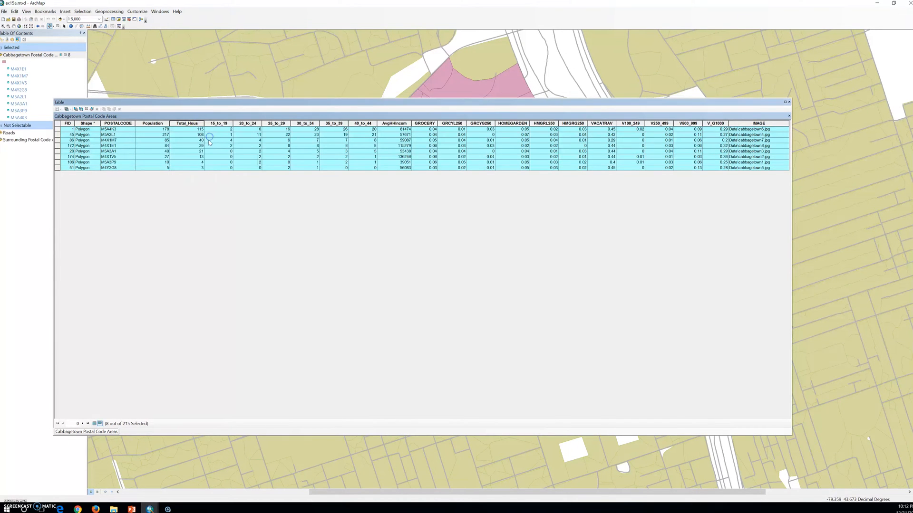
pyautogui.click(202, 200)
pyautogui.click(195, 135)
pyautogui.click(194, 123)
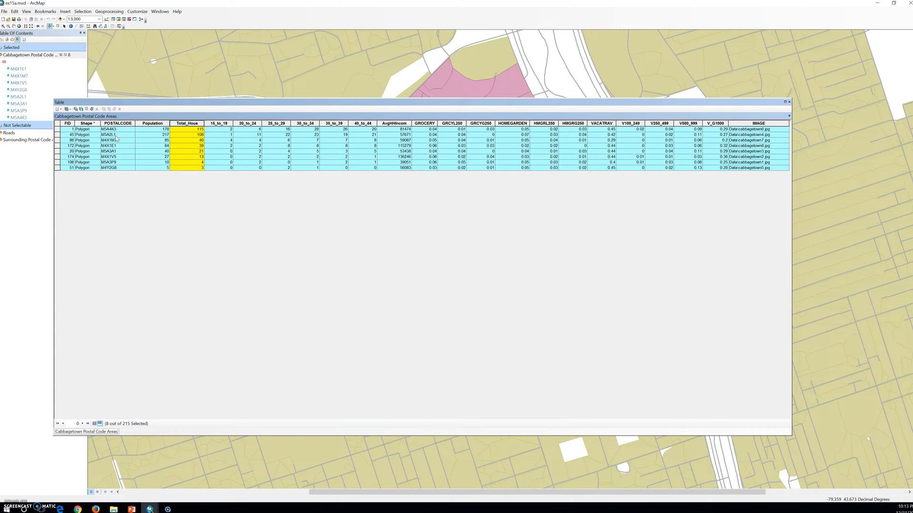
# Highlight the M5A4K3 record and move the table window aside to expose its area in southwestern Cabbagetown on the map
pyautogui.click(56, 129)
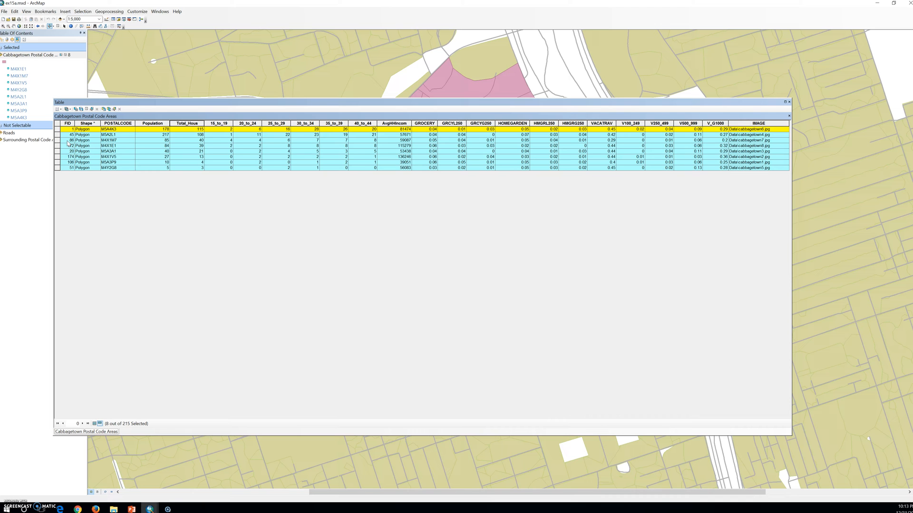
pyautogui.moveTo(204, 102); pyautogui.dragTo(547, 417)
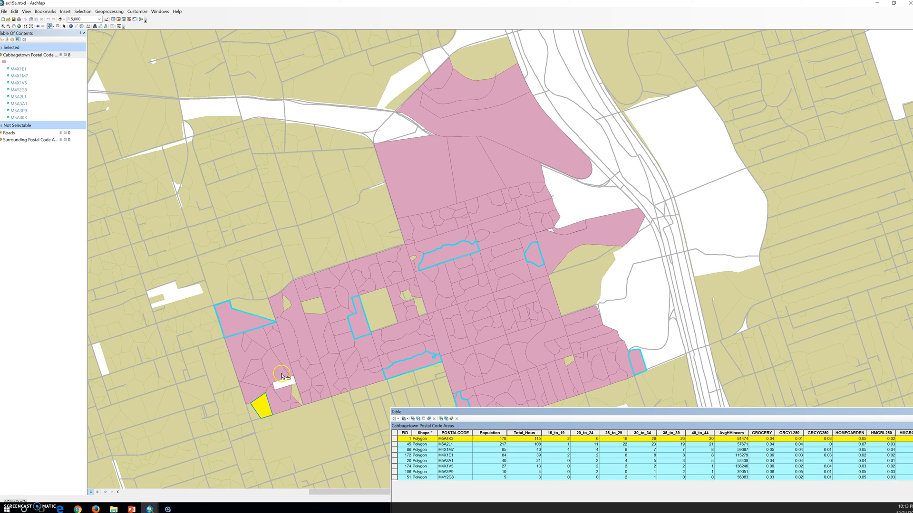
pyautogui.moveTo(531, 413); pyautogui.dragTo(500, 288)
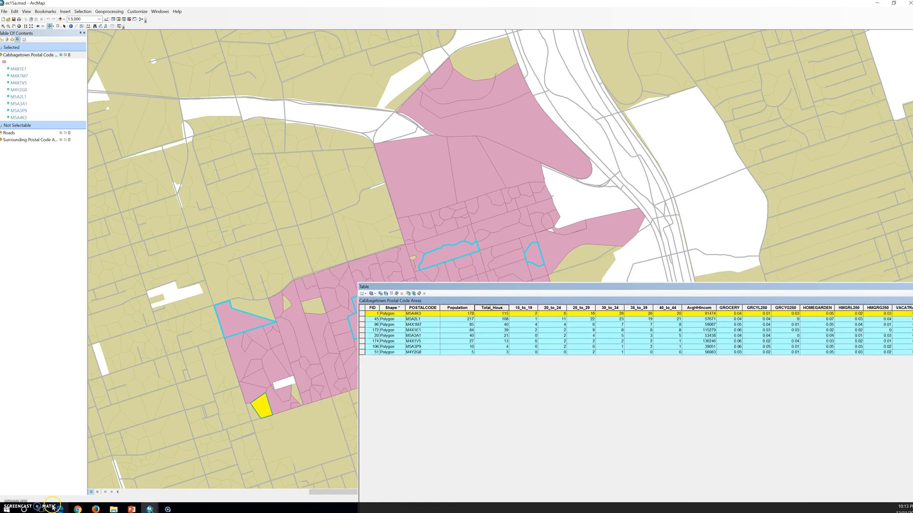